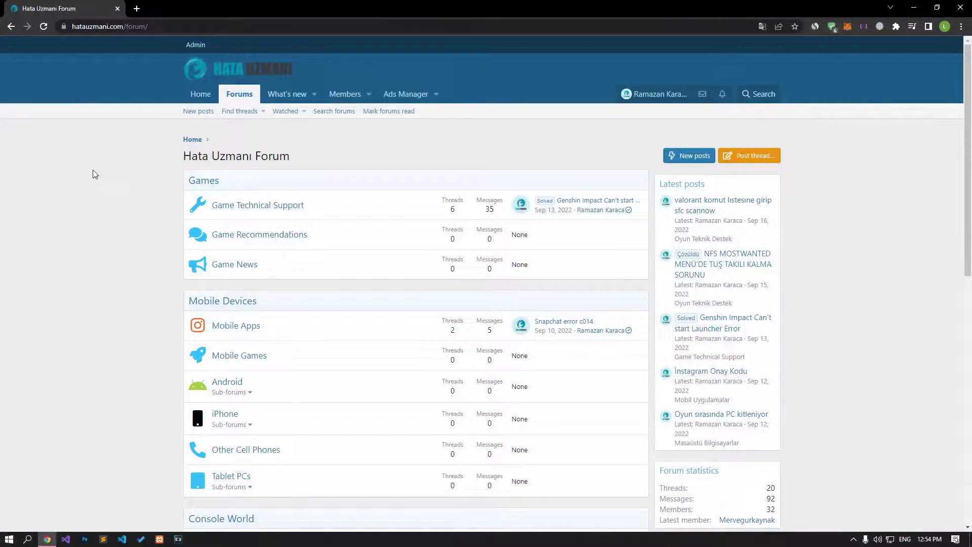
scroll(93, 175, down, 2)
scroll(92, 174, down, 3)
scroll(93, 174, down, 2)
scroll(92, 174, down, 1)
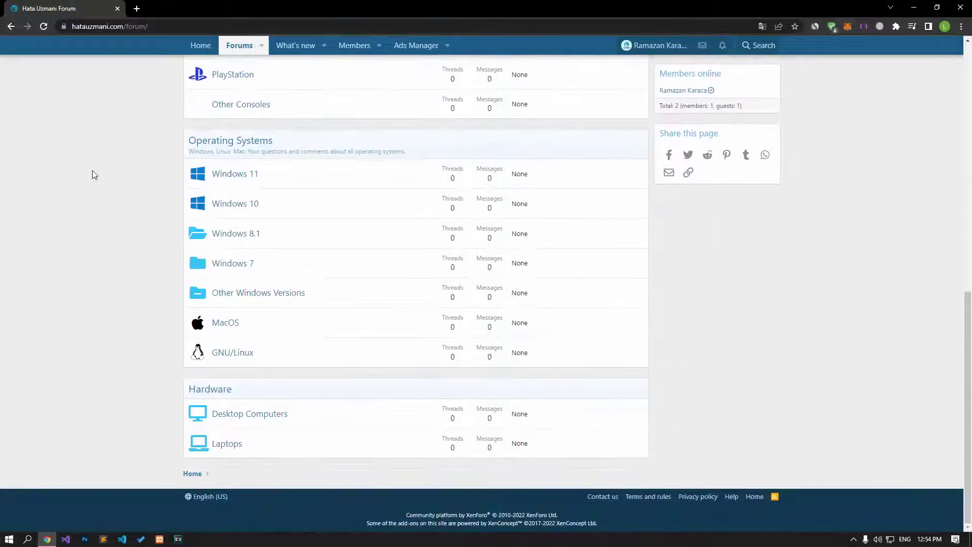
scroll(92, 175, up, 1)
scroll(92, 174, up, 2)
scroll(93, 175, up, 3)
scroll(92, 174, up, 2)
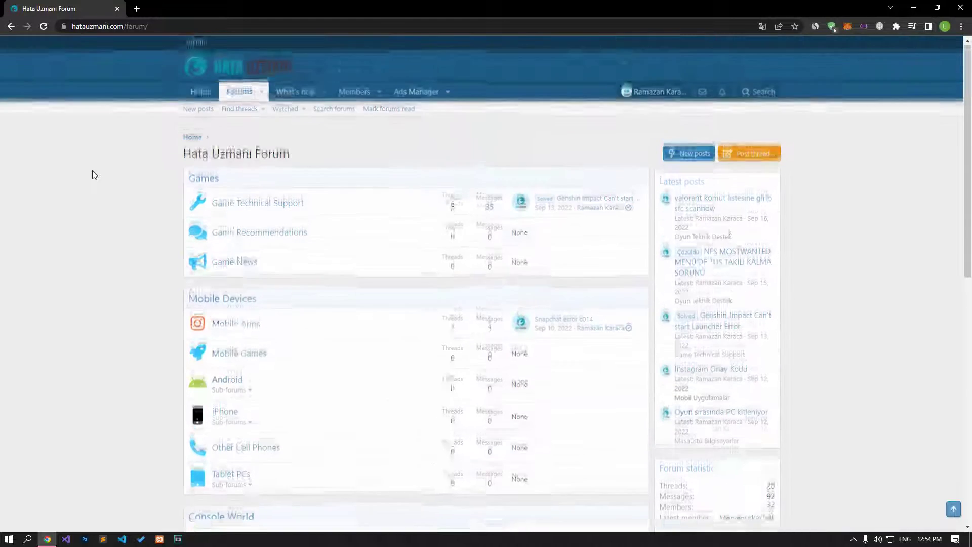
Step: Open the forum's Post thread category chooser, then return to the Overwatch 2 time-out article
click(773, 157)
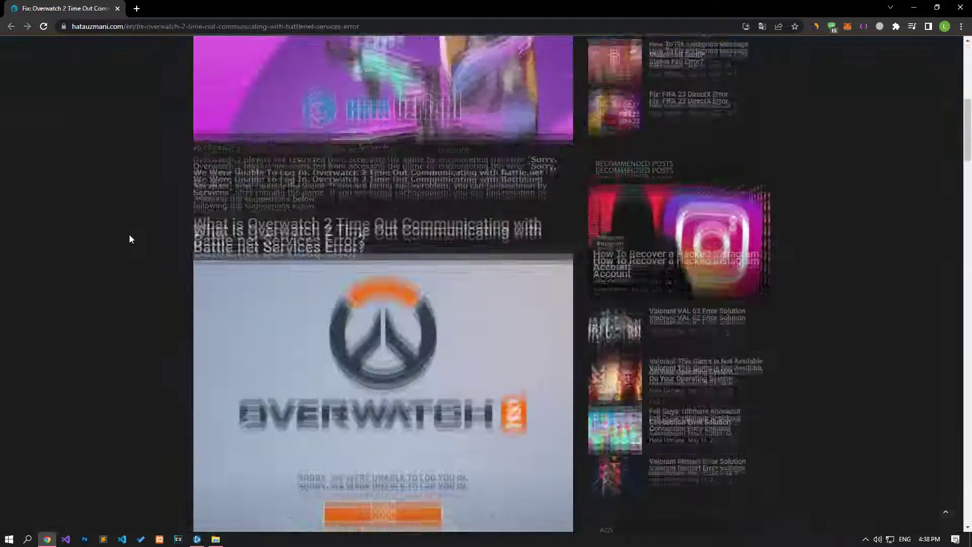
scroll(129, 238, down, 3)
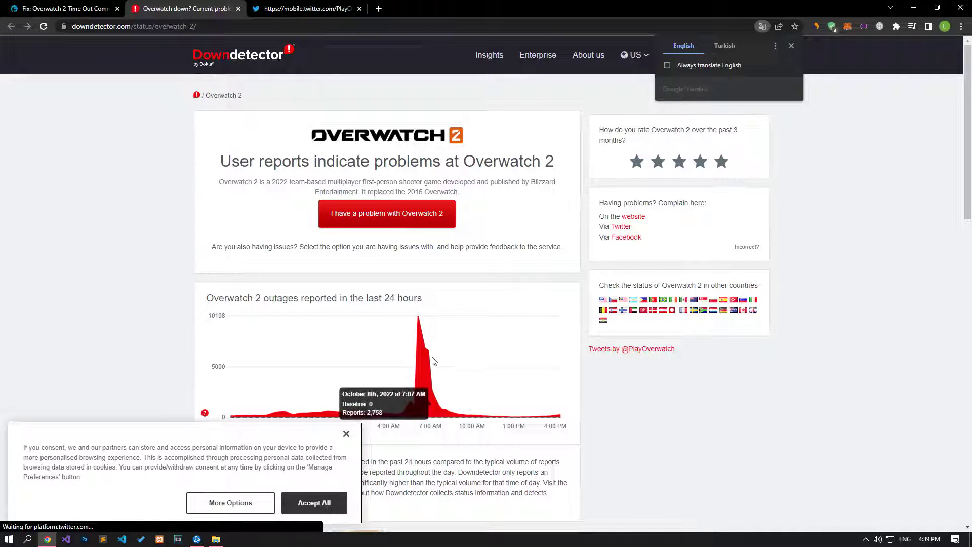
Step: After the Downdetector outage spike, switch to the official Overwatch Twitter profile tab
click(286, 7)
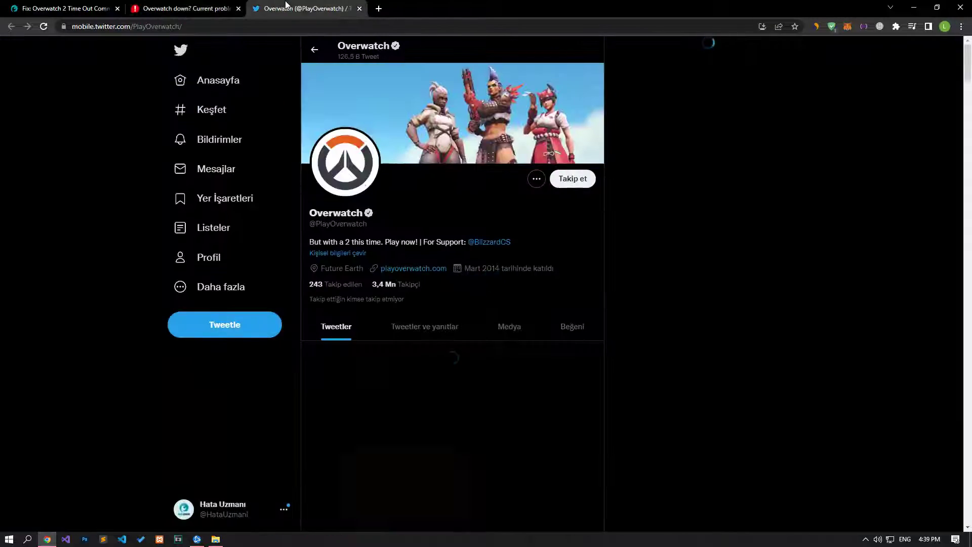
scroll(435, 359, down, 5)
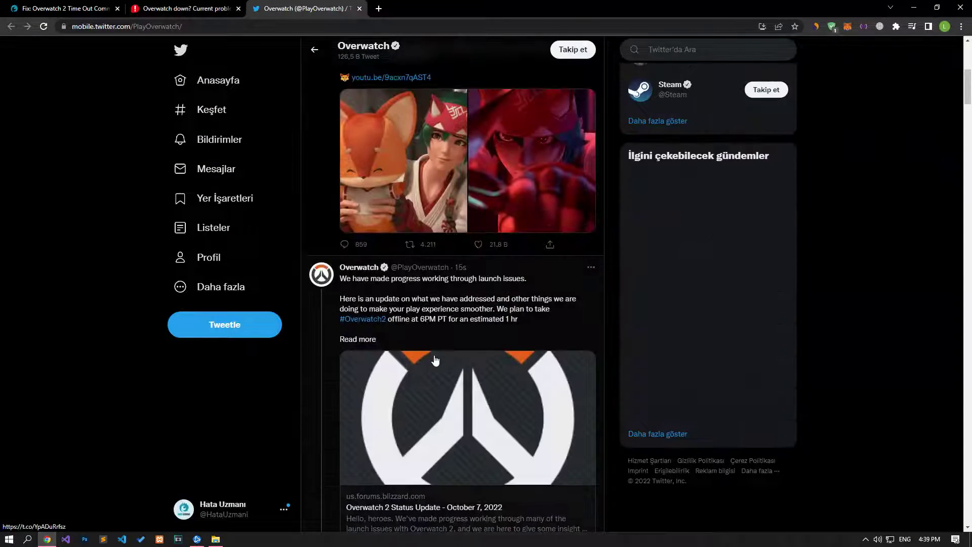
scroll(434, 360, down, 5)
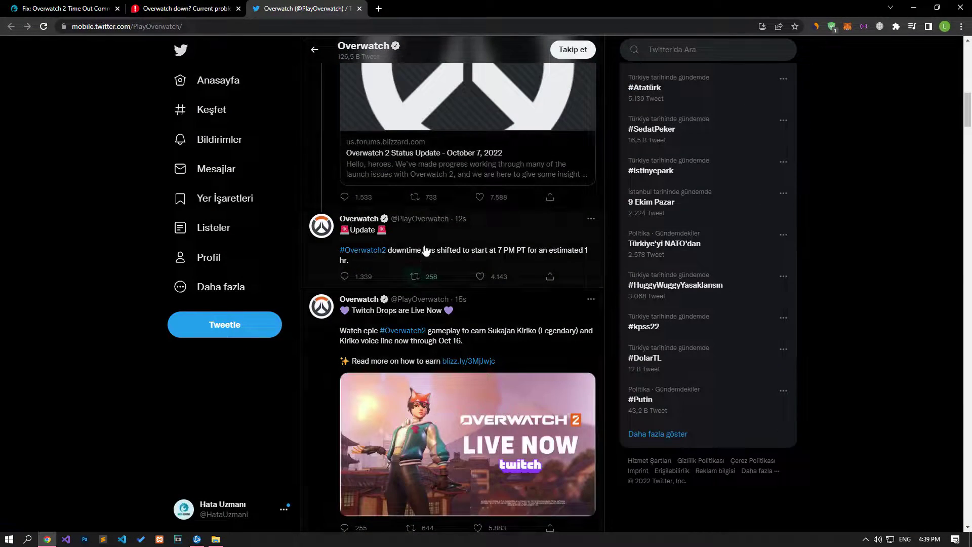
scroll(504, 259, up, 3)
scroll(505, 262, up, 5)
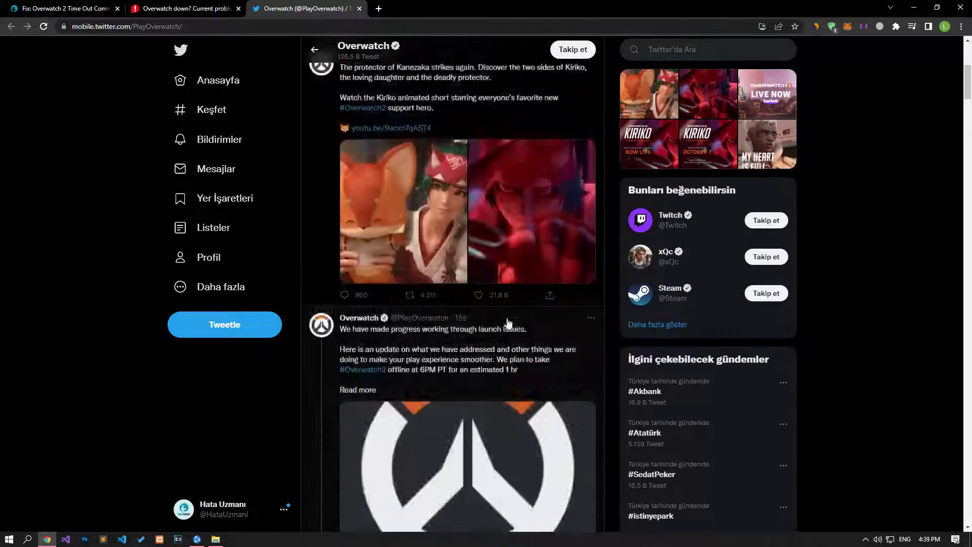
scroll(502, 258, up, 3)
click(486, 242)
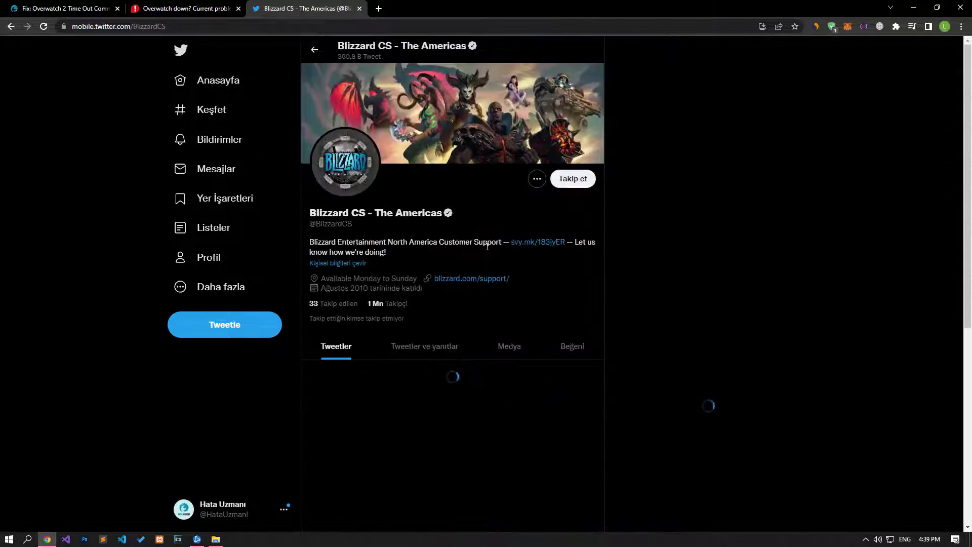
scroll(486, 251, down, 3)
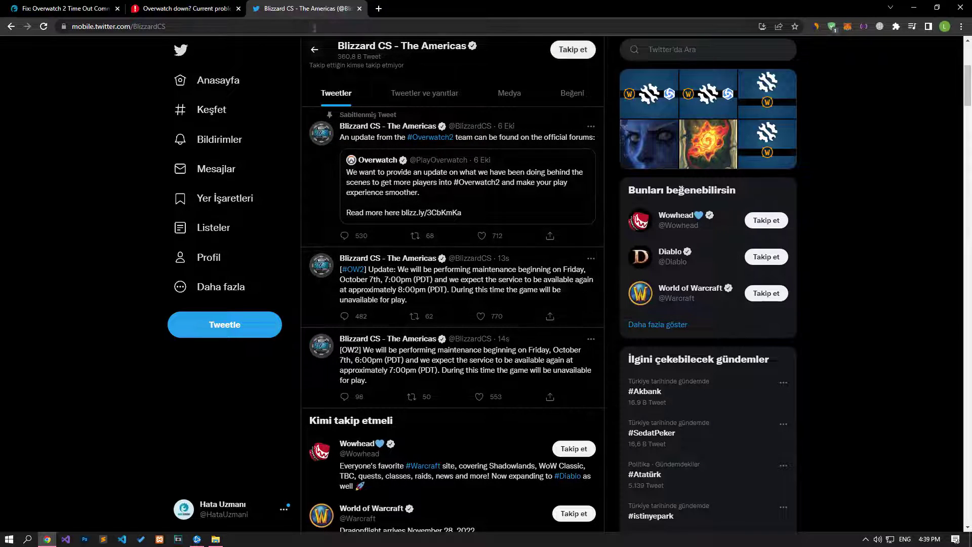
click(359, 8)
Step: Close Downdetector and set the Battle.net shortcut's compatibility to always run as administrator
click(237, 9)
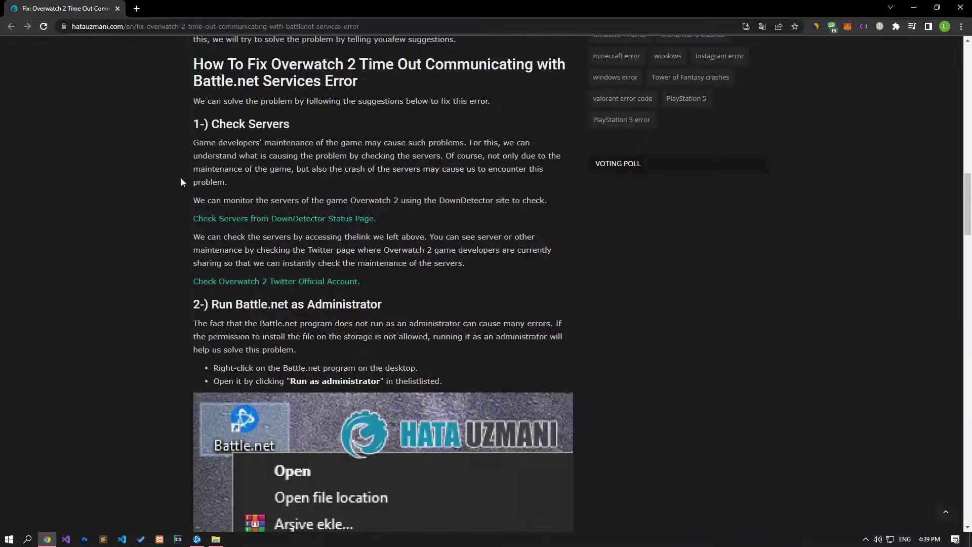
scroll(143, 324, down, 3)
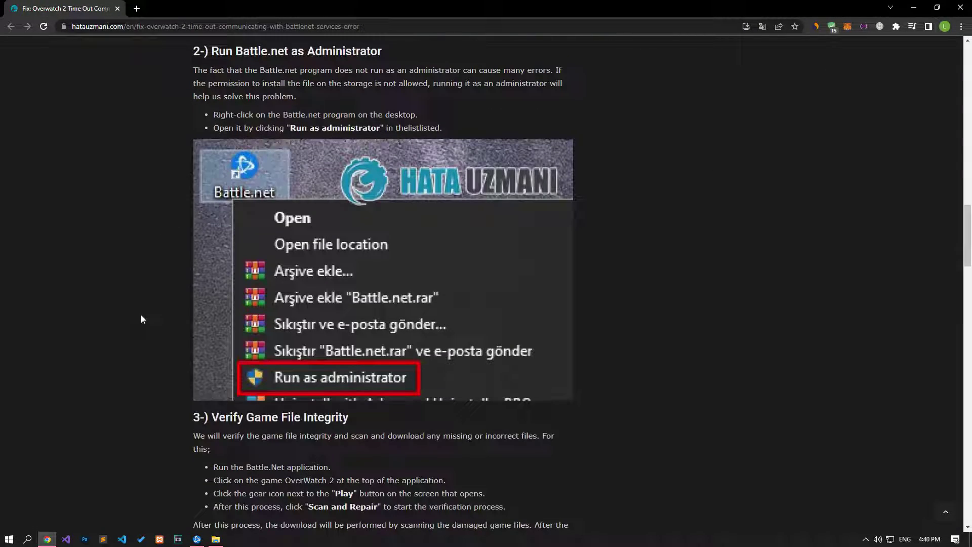
click(215, 539)
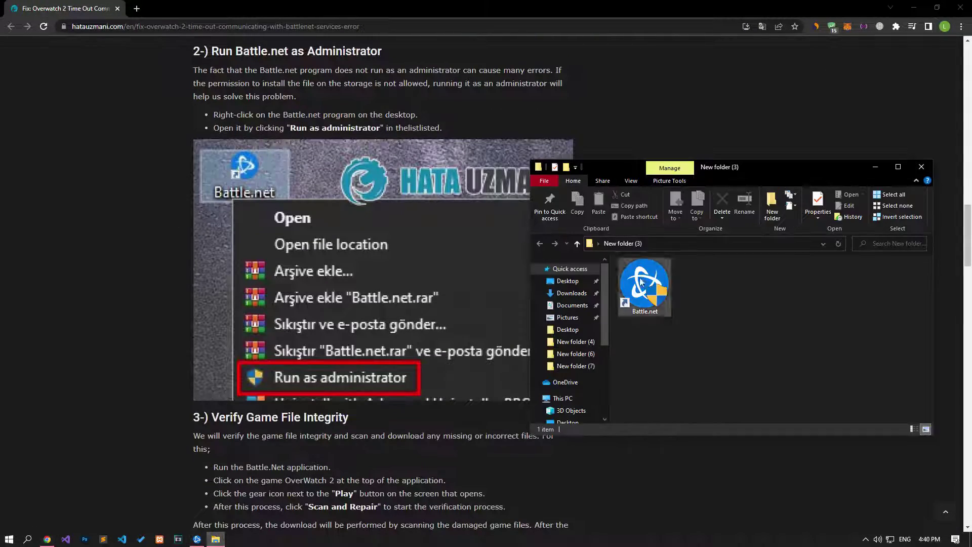
right_click(642, 283)
click(675, 525)
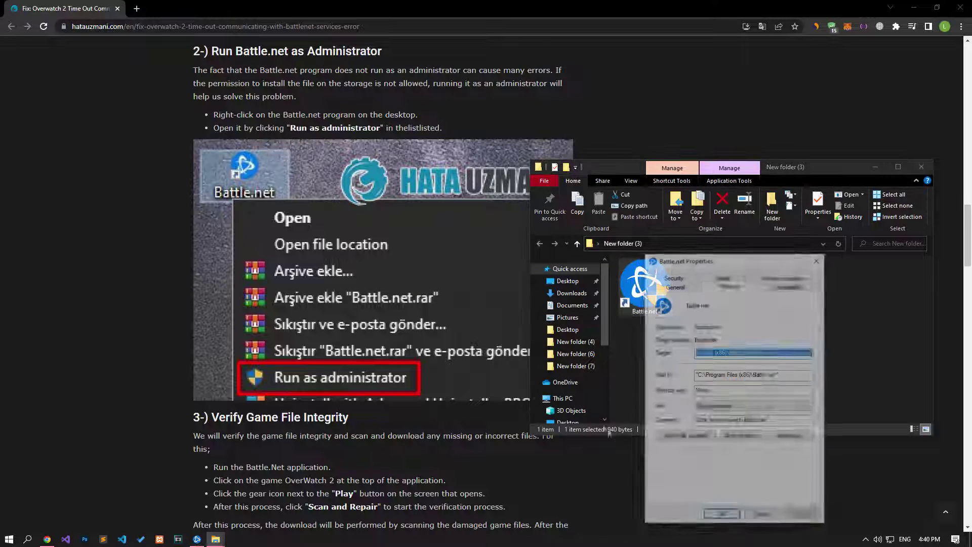
click(777, 286)
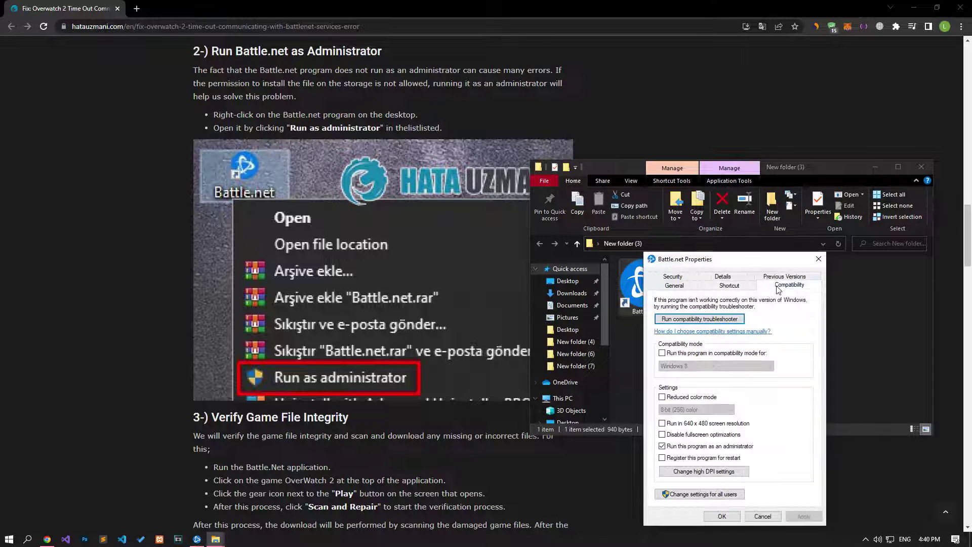
click(662, 447)
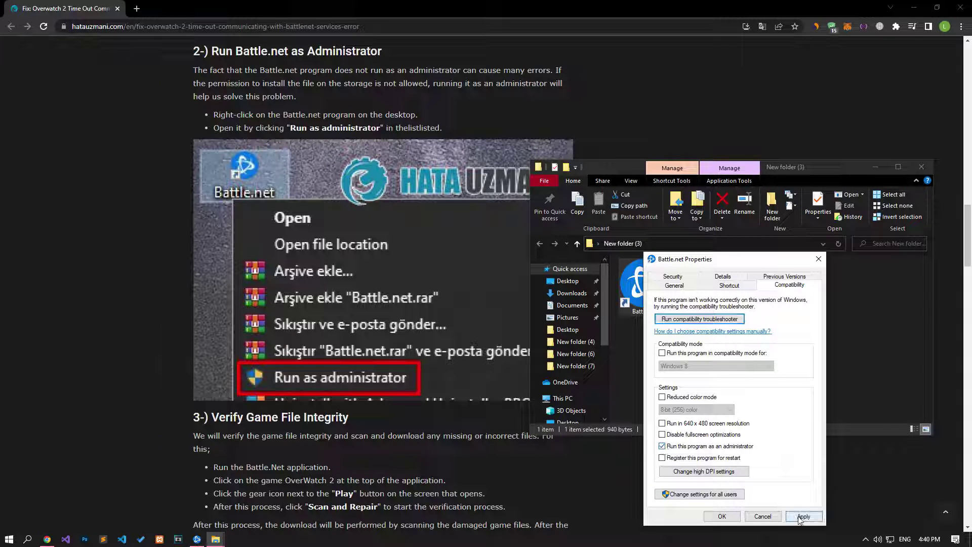
click(803, 516)
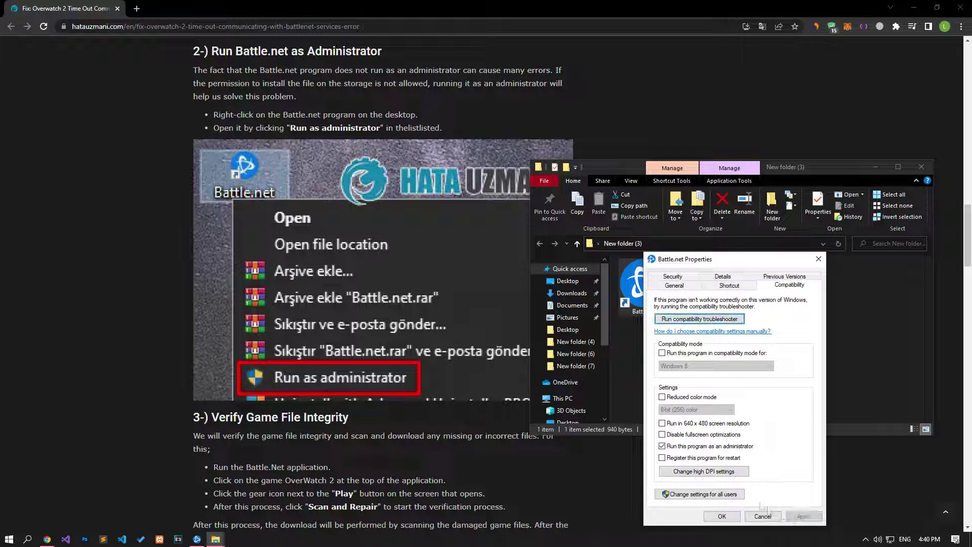
click(719, 517)
scroll(565, 361, down, 2)
scroll(573, 370, down, 2)
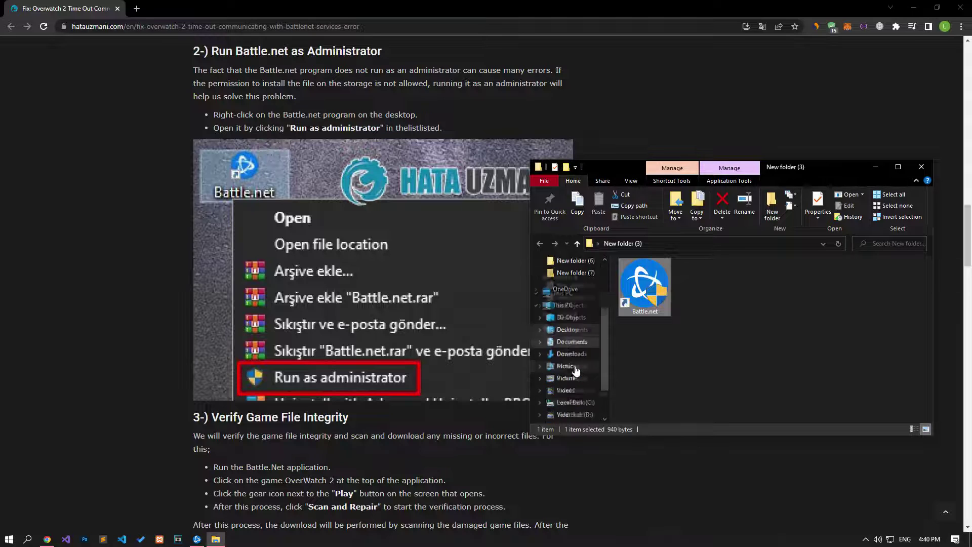
scroll(573, 372, down, 2)
Step: Go to the Overwatch folder under Program Files on drive D
click(571, 374)
scroll(669, 364, down, 2)
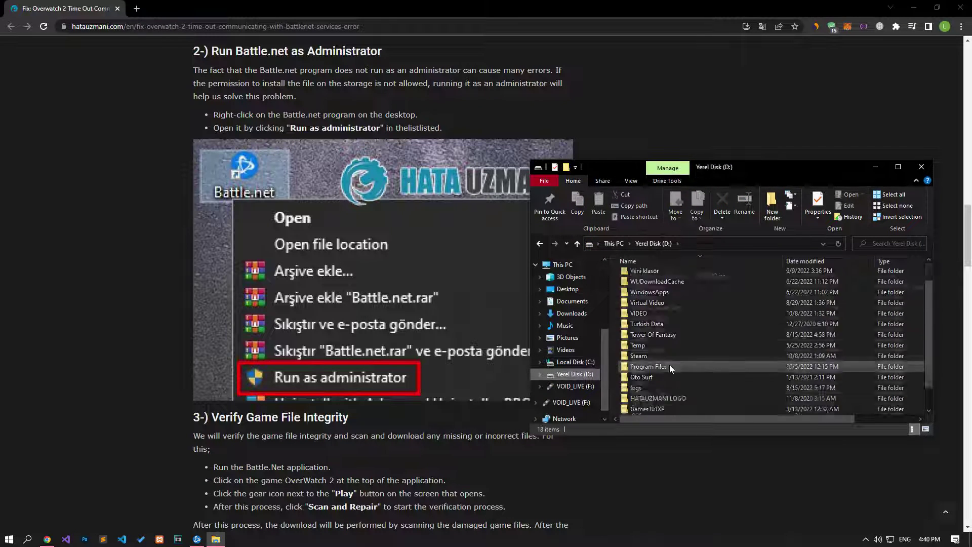
click(654, 345)
double_click(654, 345)
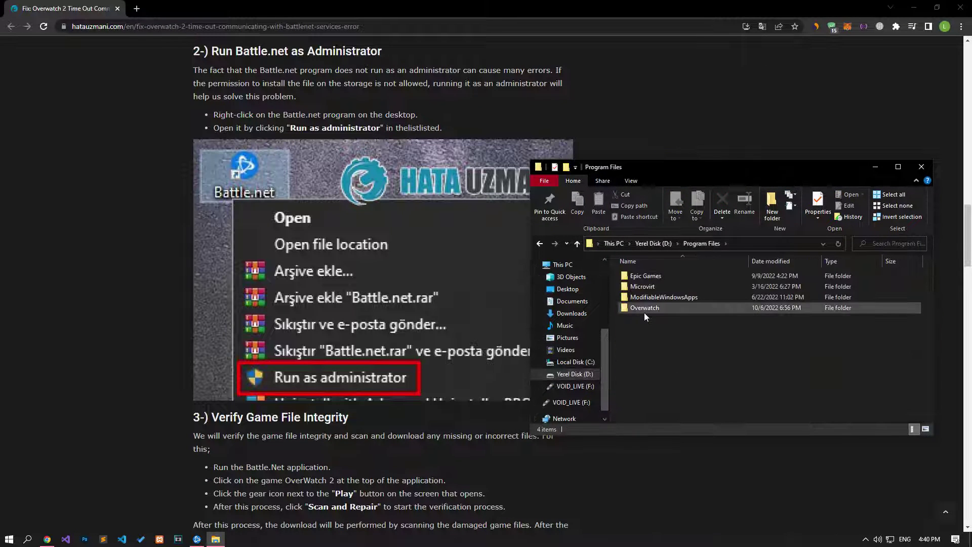
double_click(644, 312)
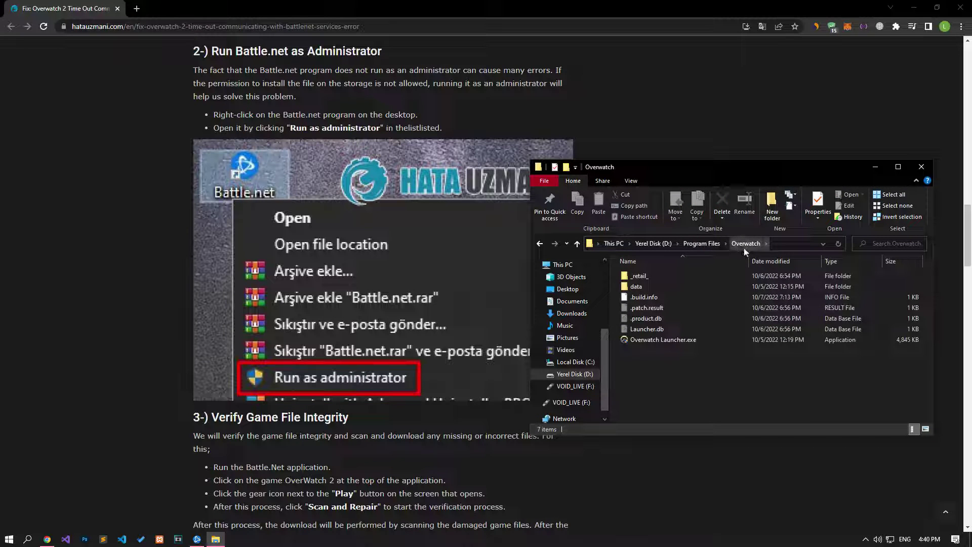
Step: Set Overwatch Launcher.exe to run as administrator in its Compatibility properties
click(641, 340)
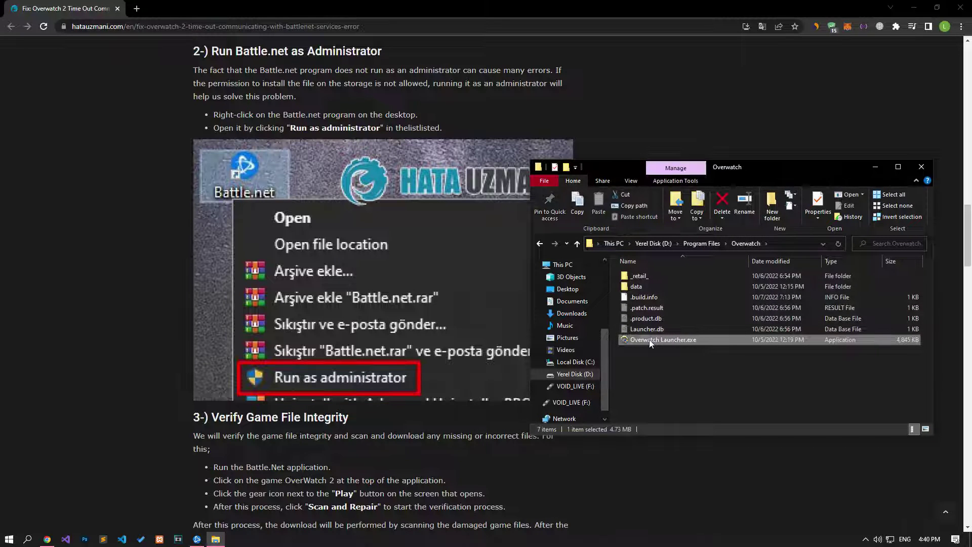
right_click(649, 340)
click(673, 332)
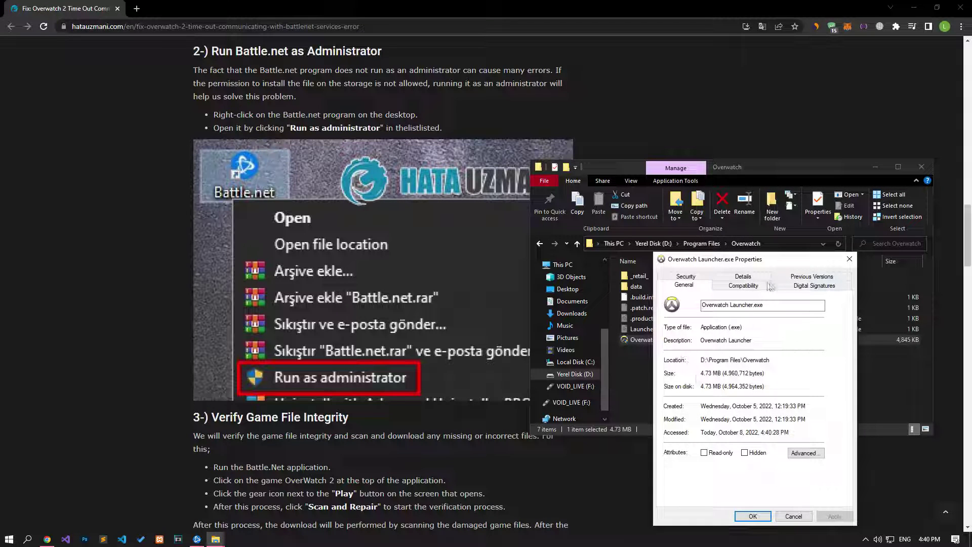
click(755, 286)
click(678, 447)
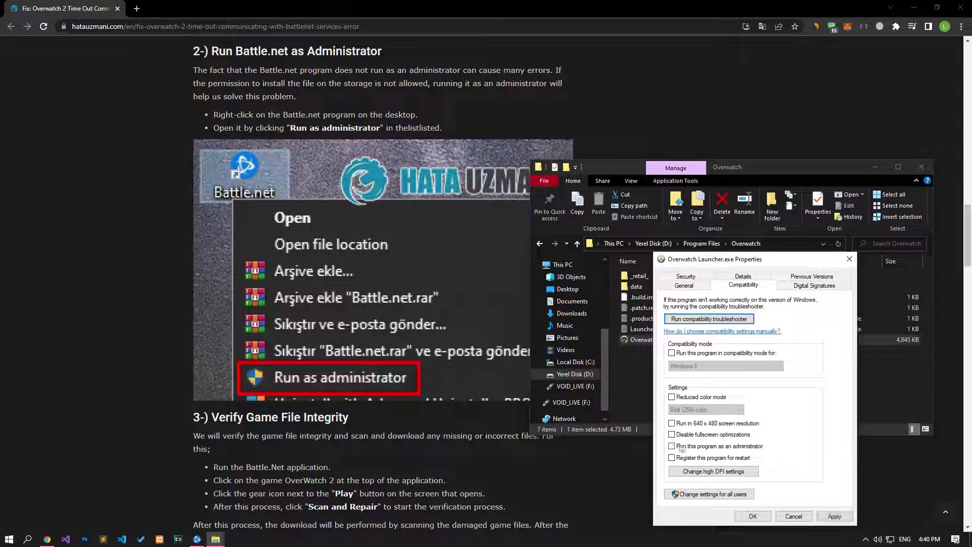
click(672, 447)
click(753, 516)
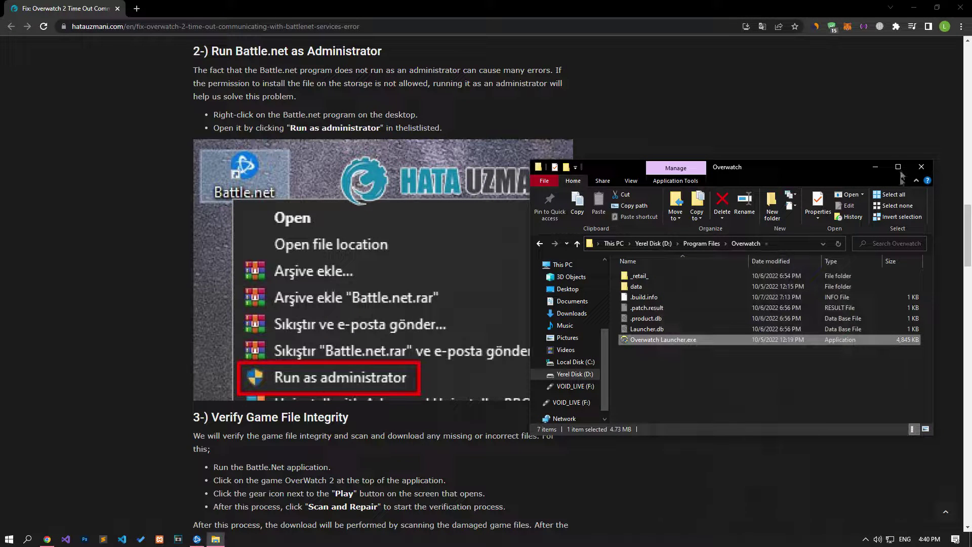
Step: Close the Overwatch folder and end the Battle.net process in Task Manager
click(921, 166)
click(197, 539)
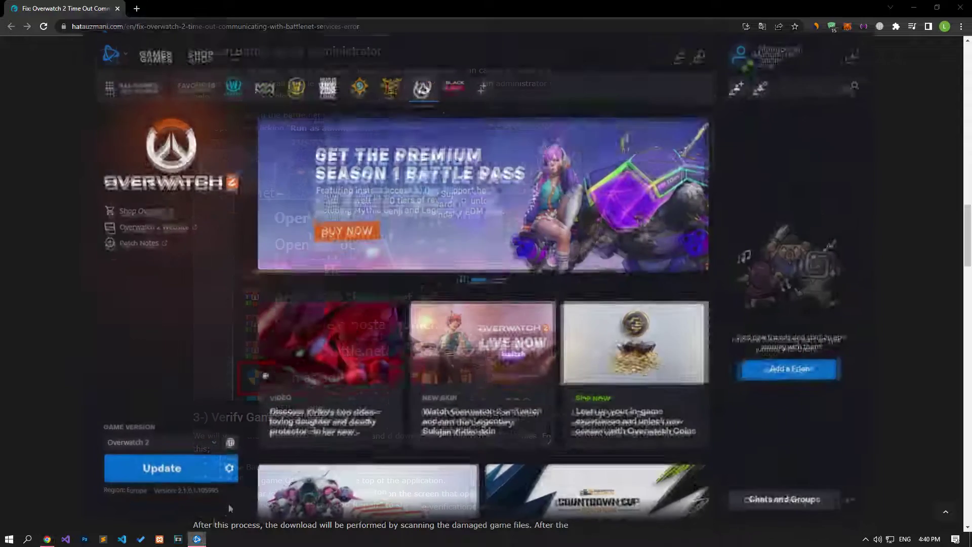
right_click(364, 540)
click(396, 497)
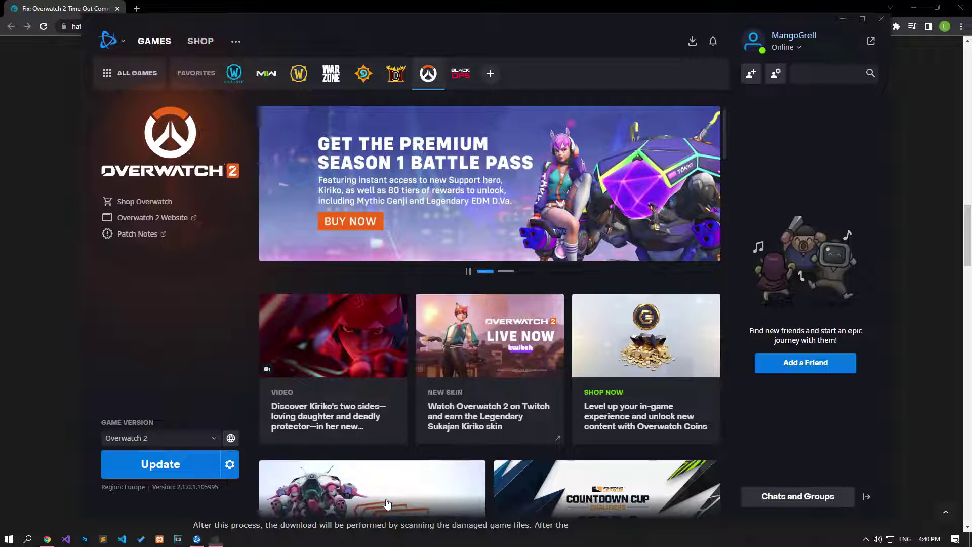
click(557, 164)
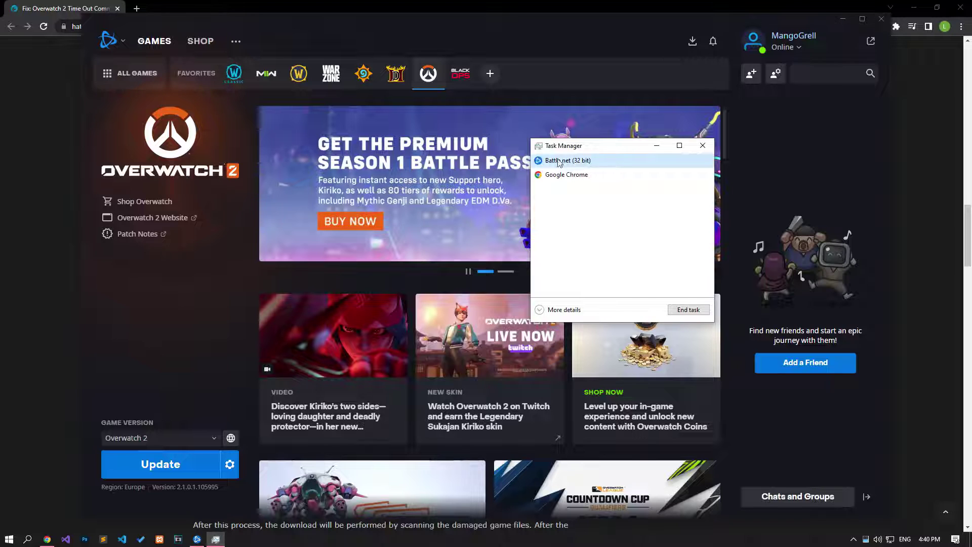
click(688, 310)
click(702, 146)
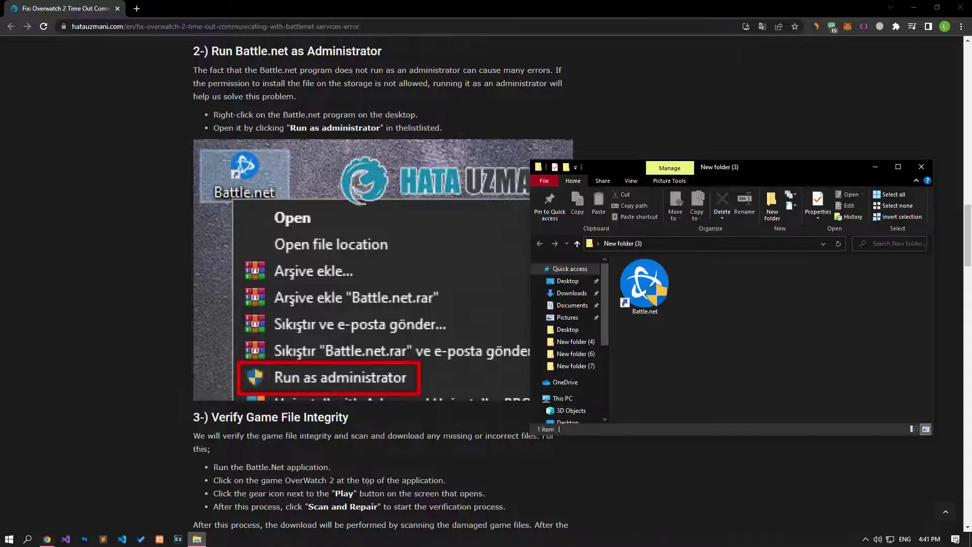
Step: Launch Battle.net as administrator from its shortcut and minimize the folder
right_click(643, 295)
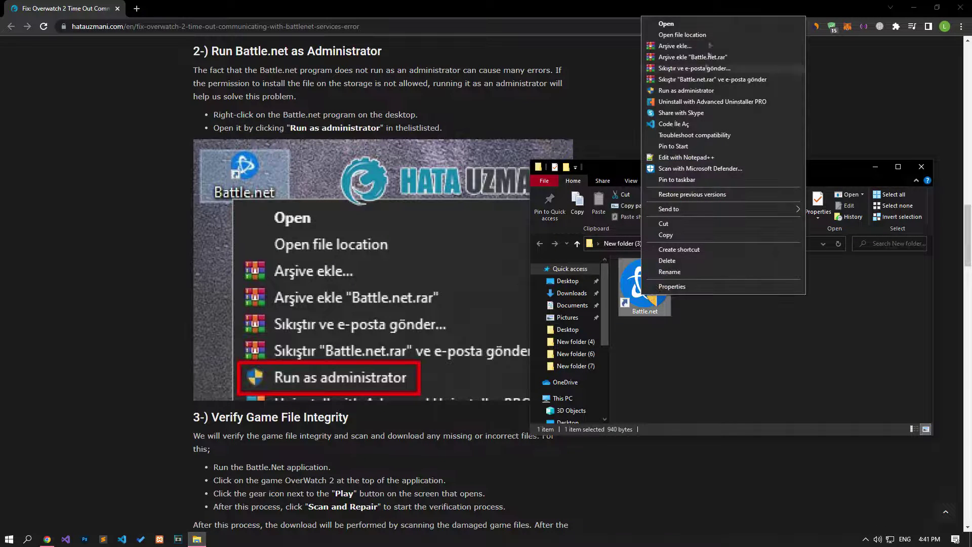
click(787, 328)
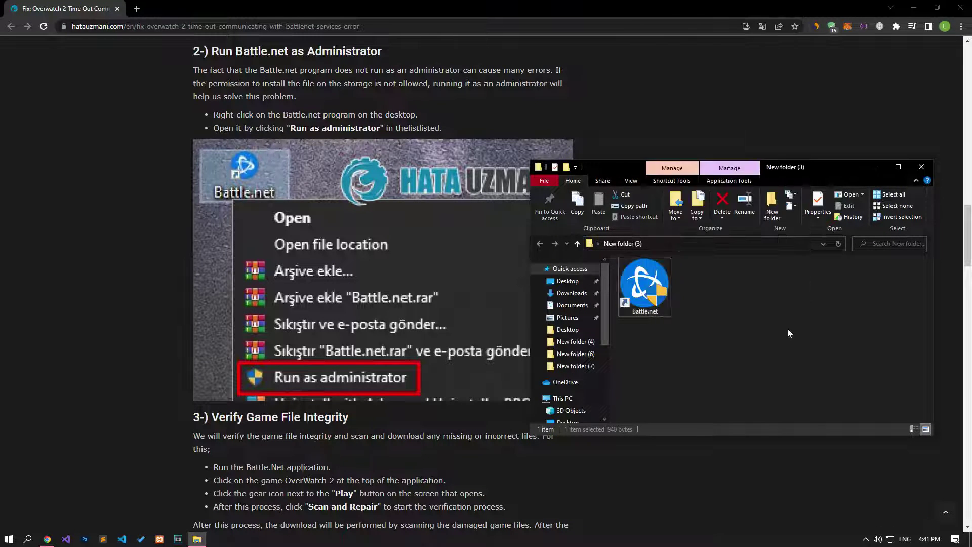
click(875, 167)
scroll(73, 331, down, 5)
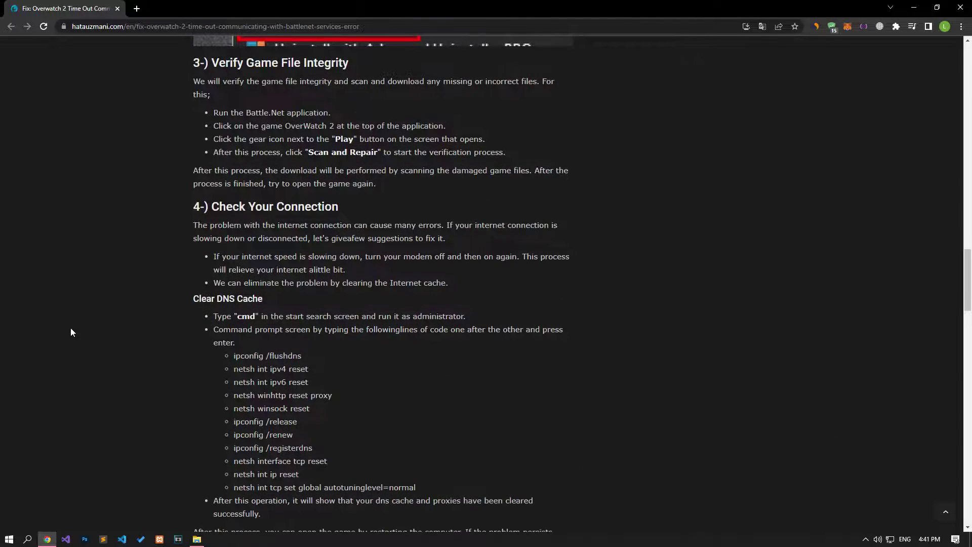
Step: Open the Overwatch 2 game options menu with Scan and Repair in Battle.net
click(197, 538)
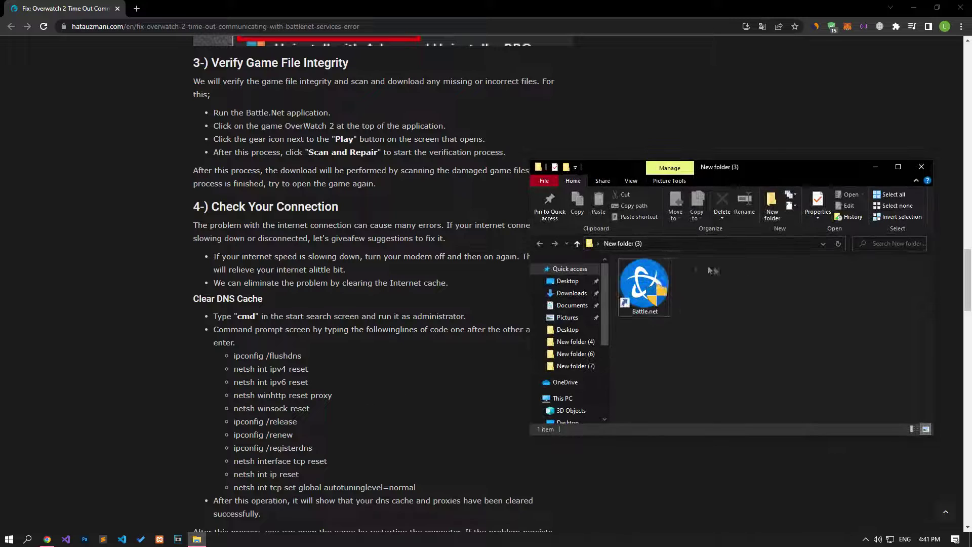
click(874, 166)
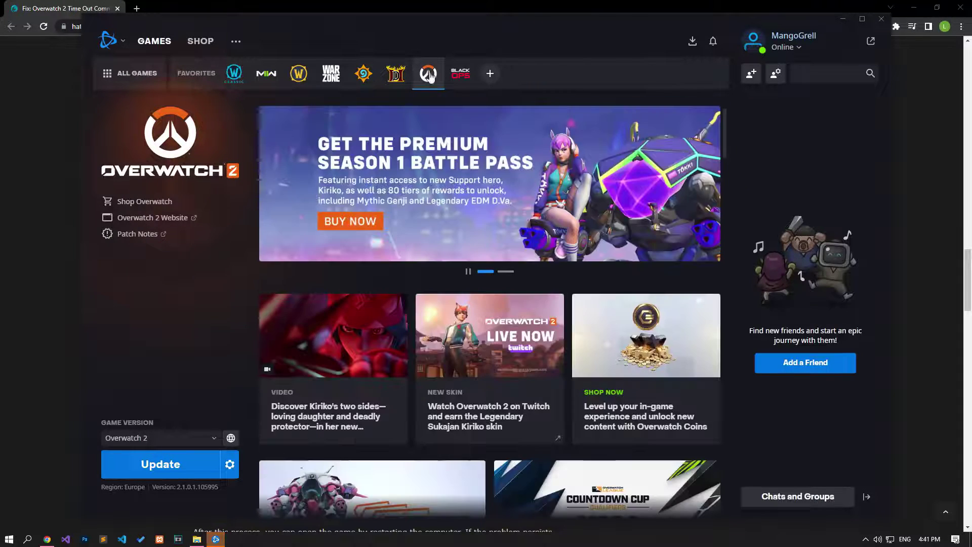
click(230, 464)
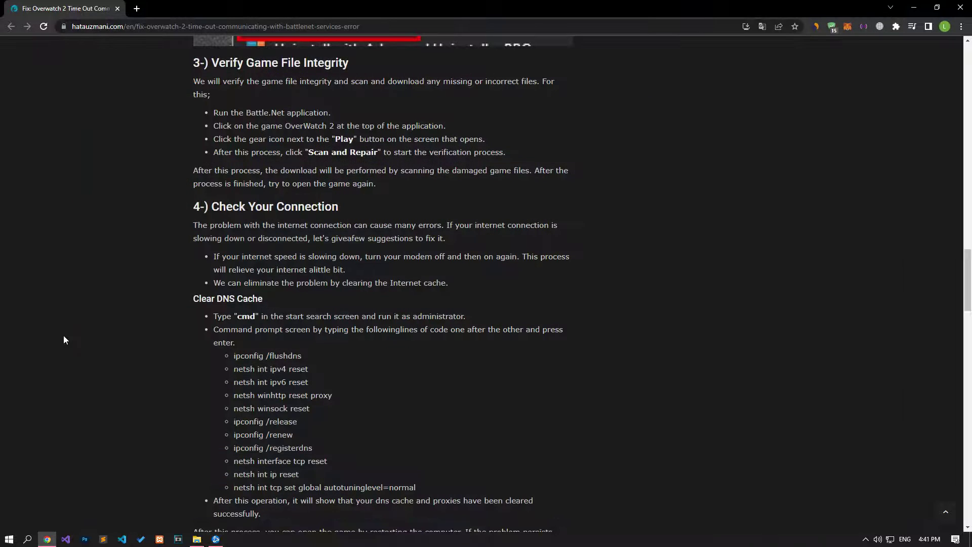
scroll(63, 340, down, 1)
scroll(64, 339, down, 2)
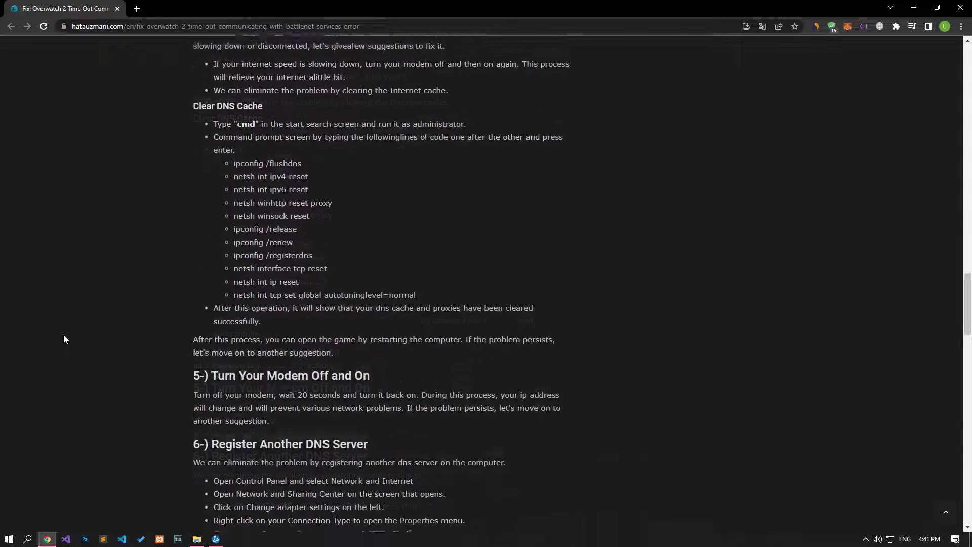
scroll(64, 339, up, 1)
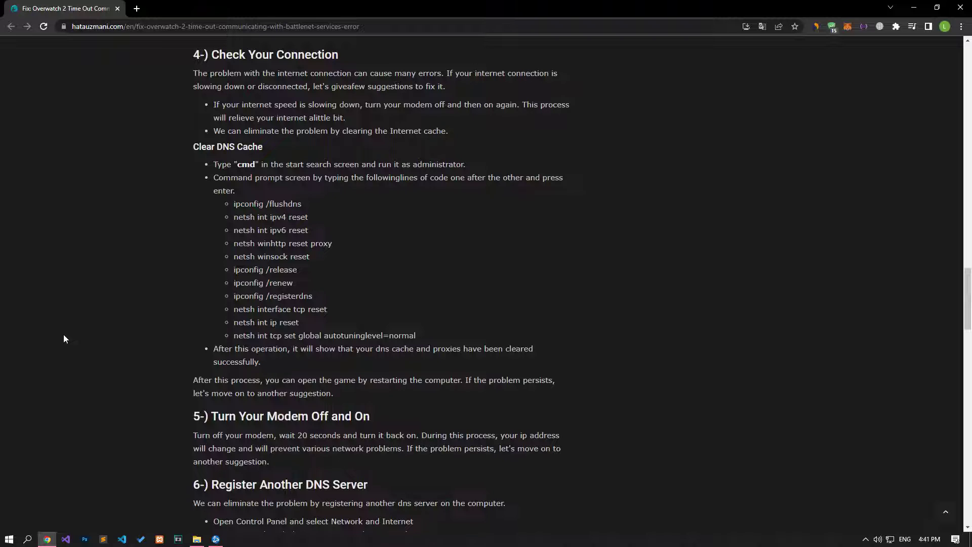
Step: Run the article's ipconfig and netsh reset commands in an administrator Command Prompt
click(8, 539)
text(cm)
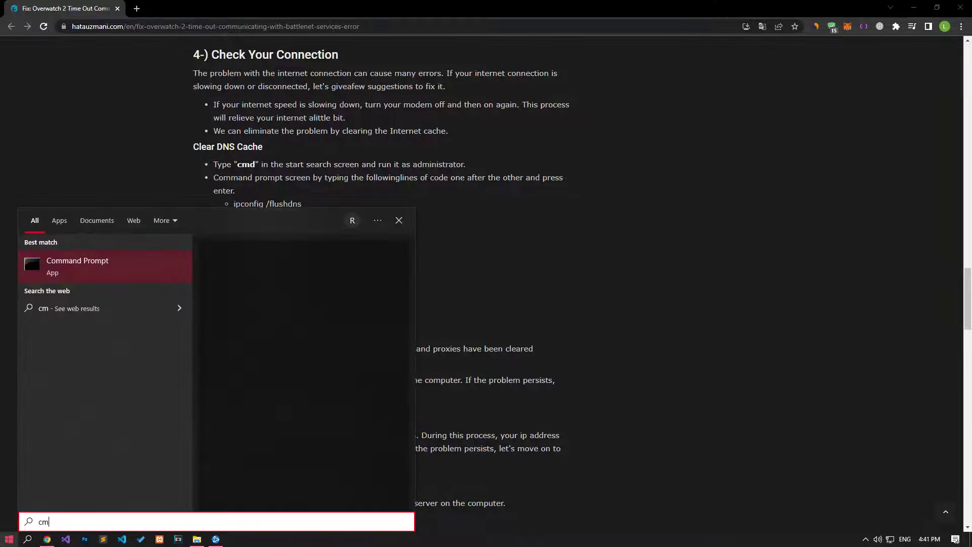
text(d)
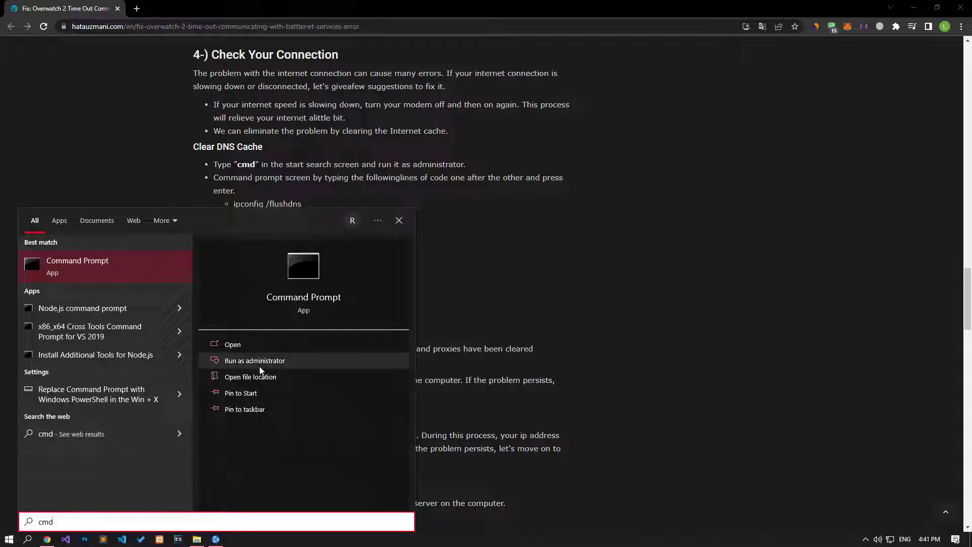
click(256, 364)
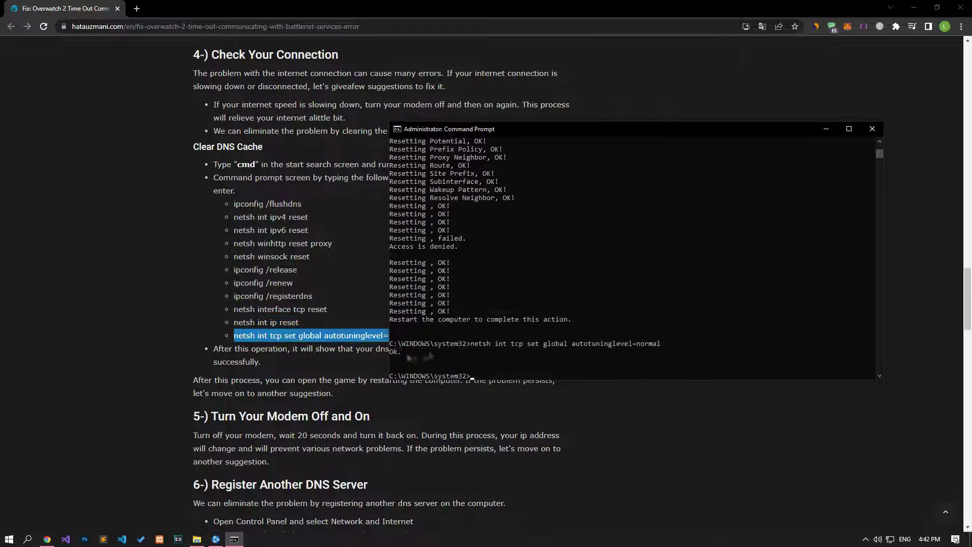
click(872, 128)
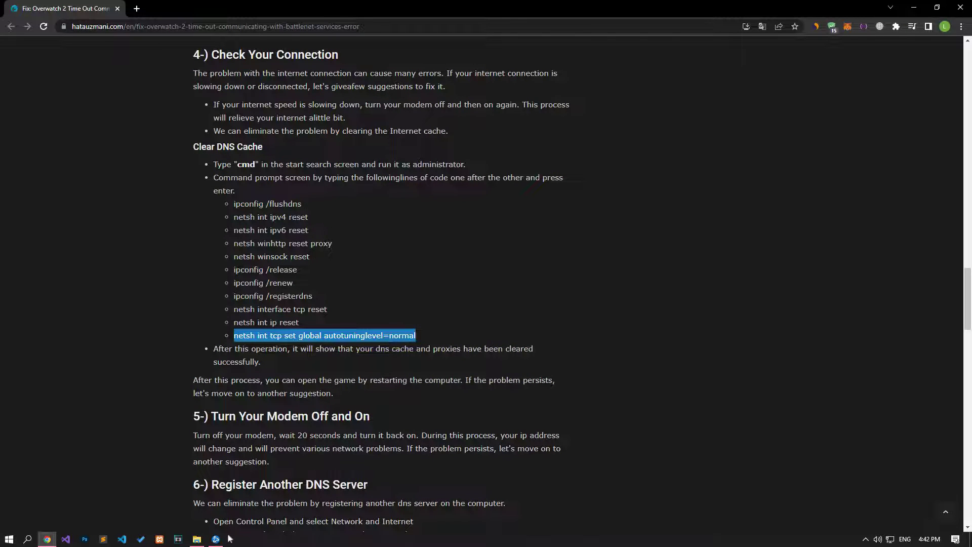
click(220, 538)
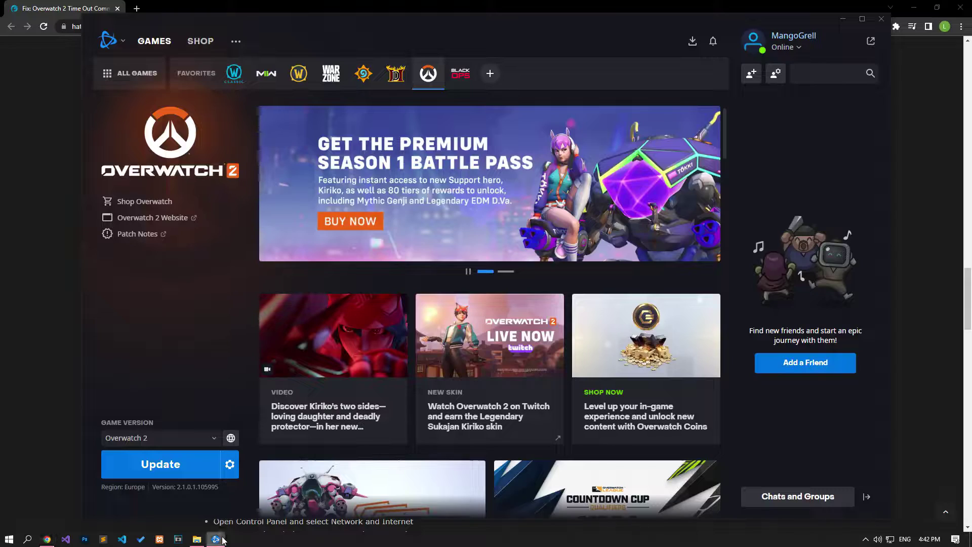
Step: Minimize Battle.net and scroll the article to the DNS-server and private-port sections
click(221, 538)
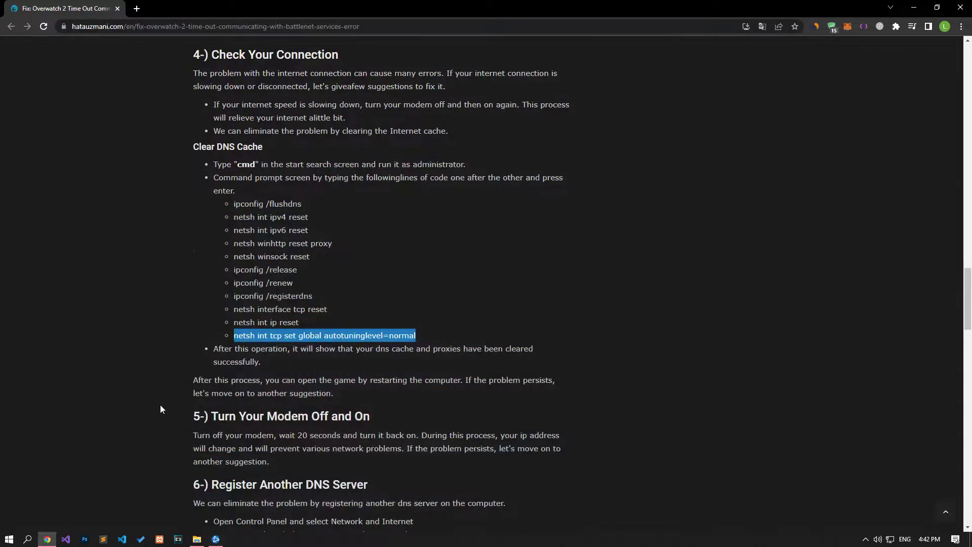
scroll(160, 404, down, 3)
scroll(162, 311, down, 2)
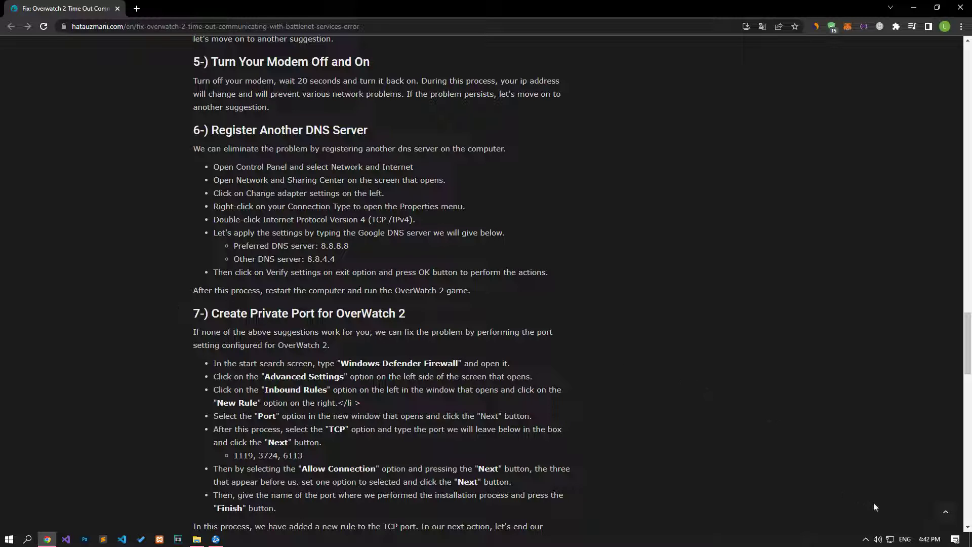
Step: Open the Ethernet adapter's IPv4 properties from Network & Internet settings
right_click(890, 540)
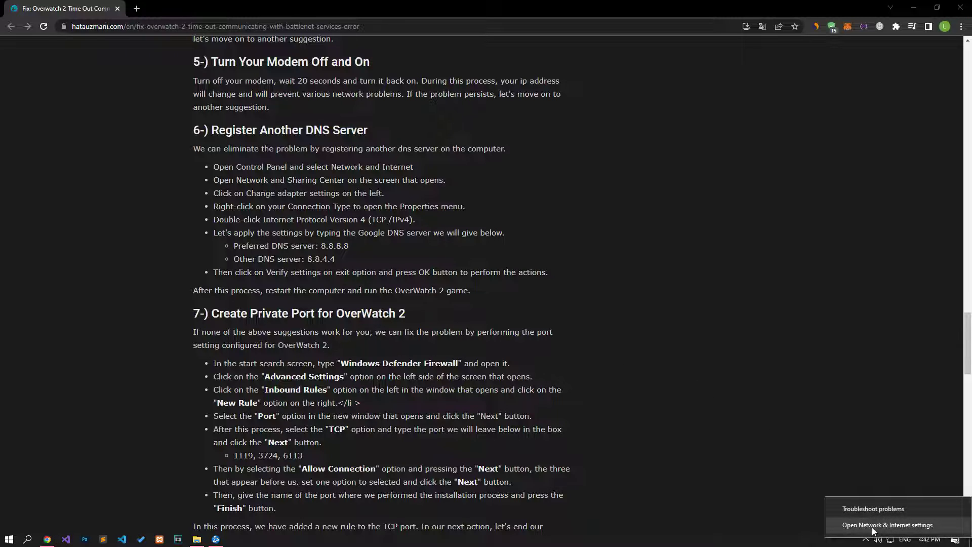
click(873, 525)
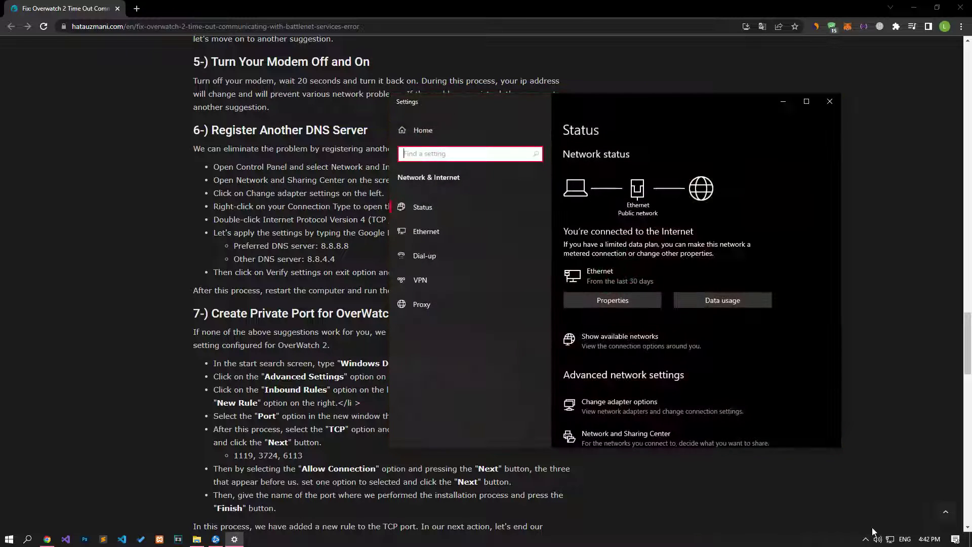
click(616, 403)
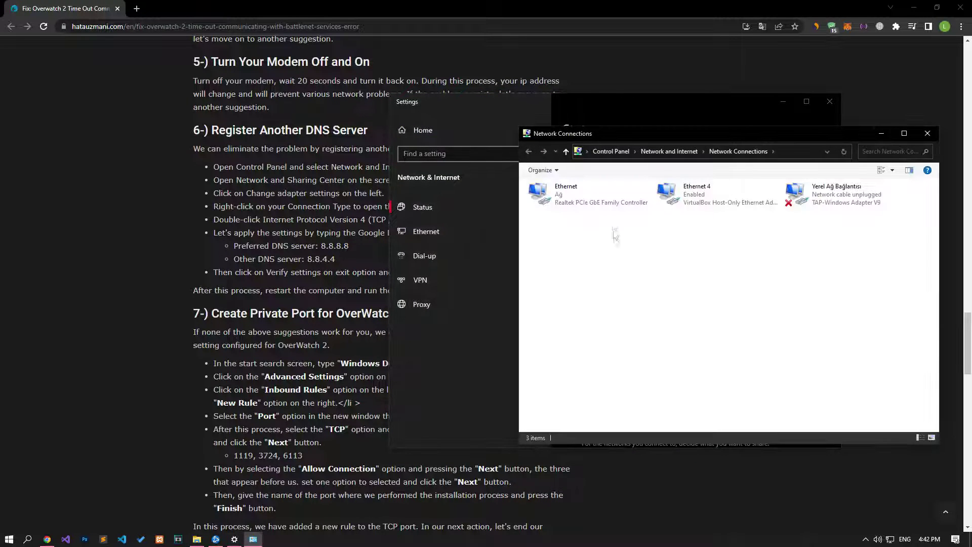
right_click(561, 195)
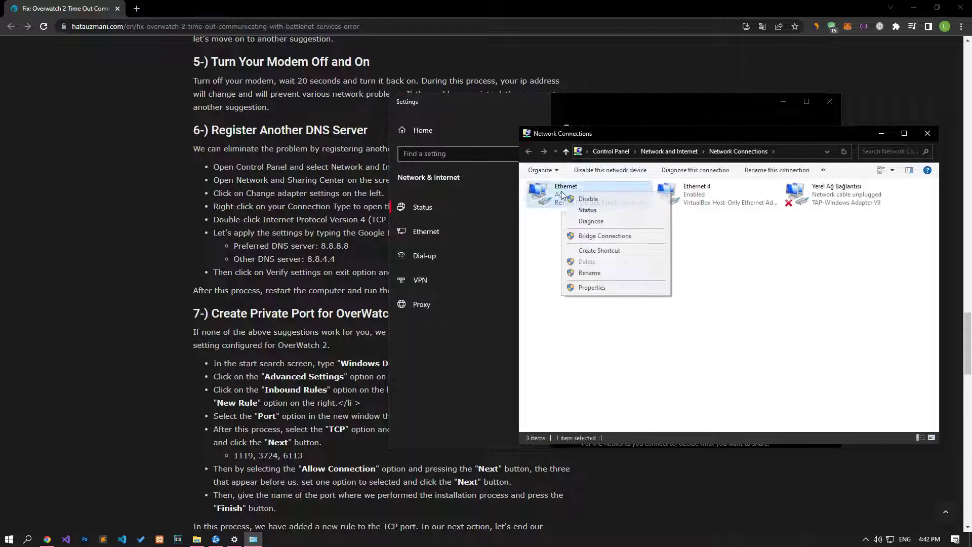
click(586, 288)
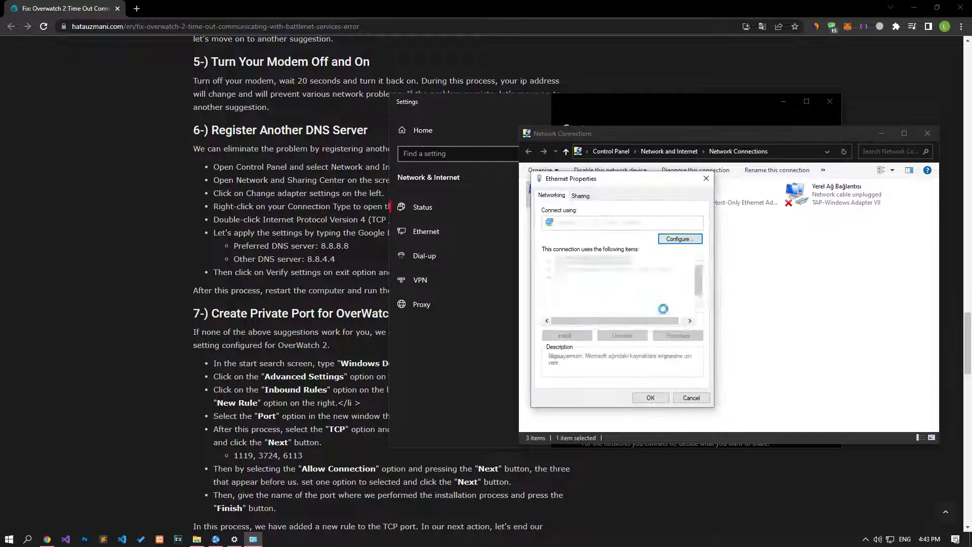
double_click(632, 298)
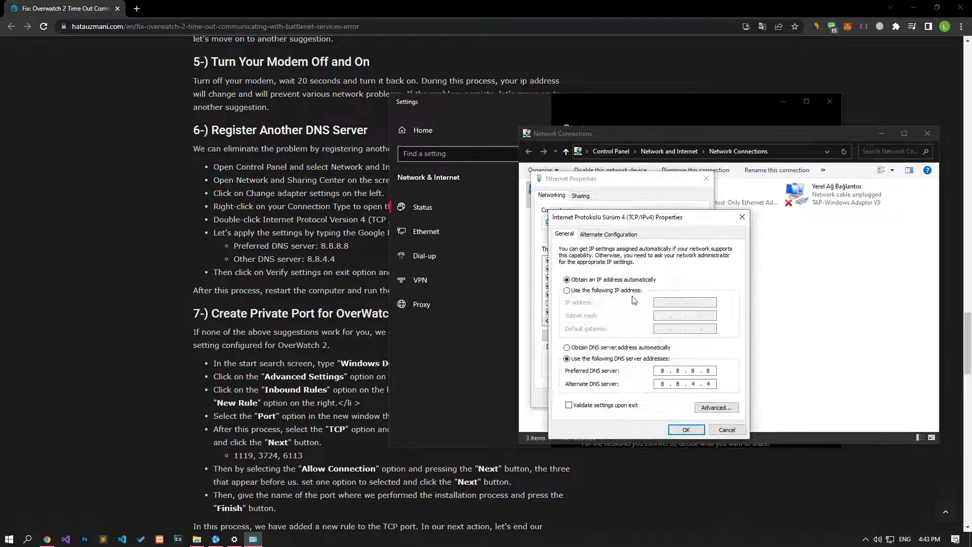
Step: Save DNS servers 8.8.8.8 and 8.8.4.4 and close the network windows
click(662, 370)
click(686, 430)
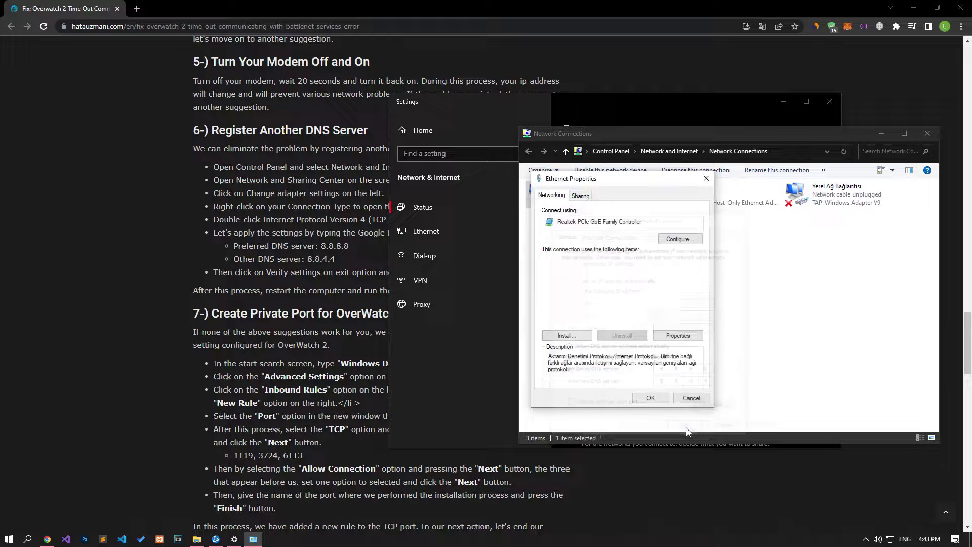
click(650, 399)
click(927, 134)
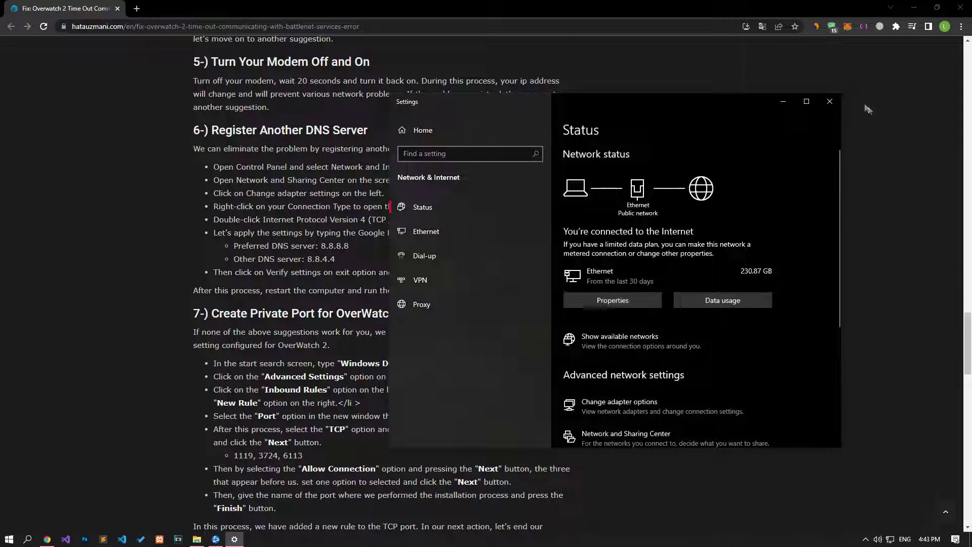
click(829, 102)
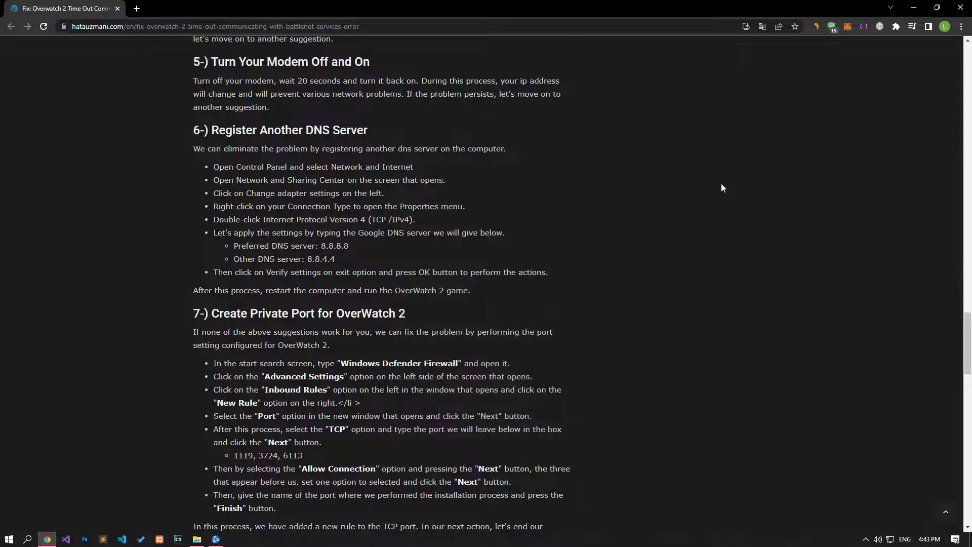
scroll(721, 187, down, 1)
scroll(721, 188, down, 2)
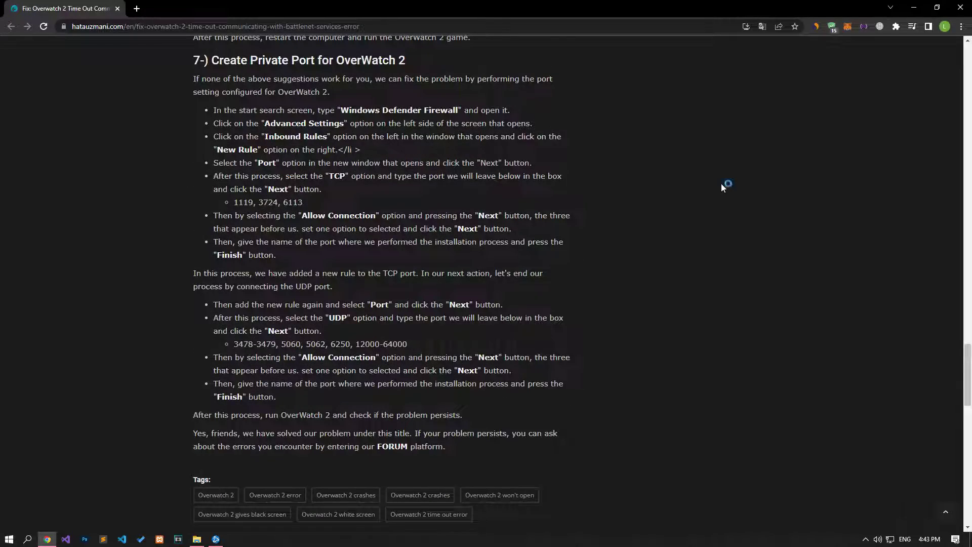
Step: Search the Start menu for 'window' and open Windows Defender Firewall
click(5, 540)
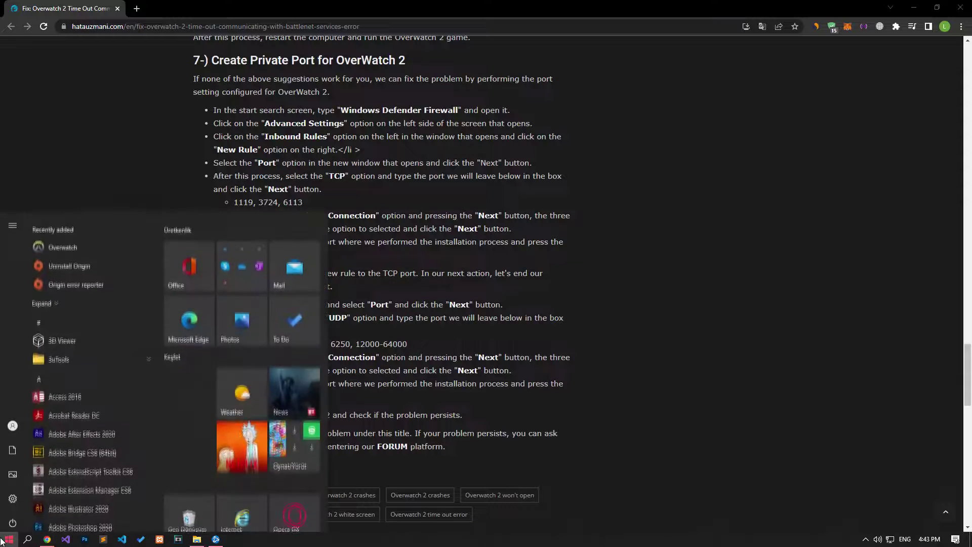
text(wind)
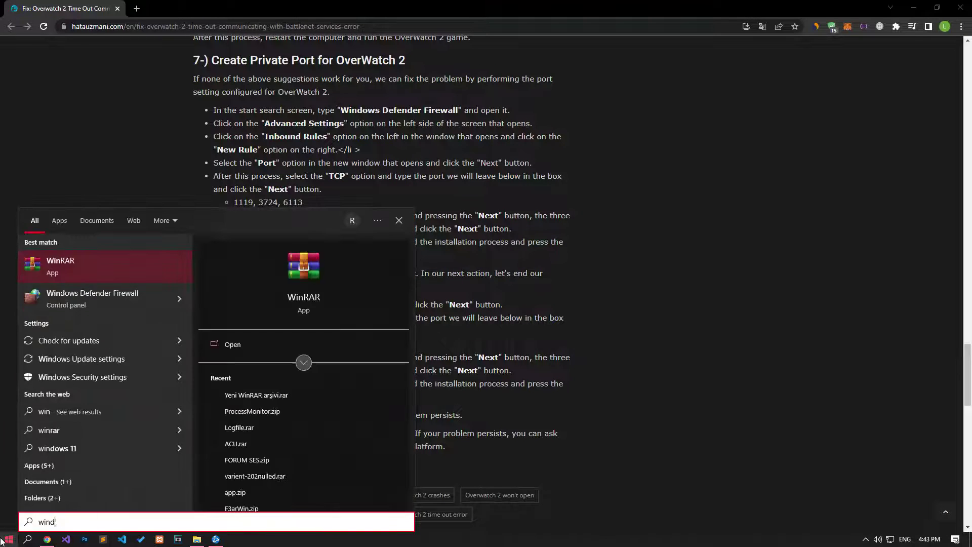
text(ow)
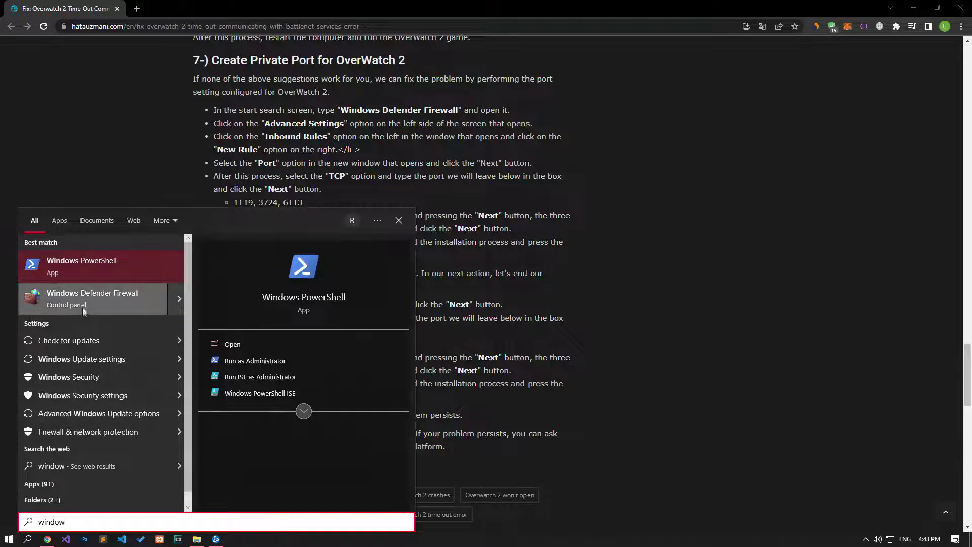
click(83, 300)
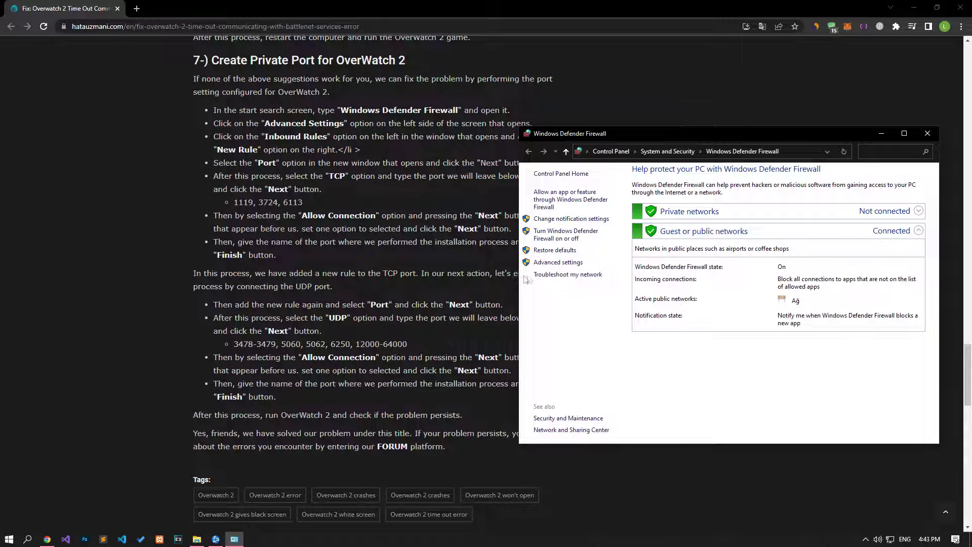
Step: Start a new port-based inbound rule from Advanced settings' Inbound Rules
click(560, 262)
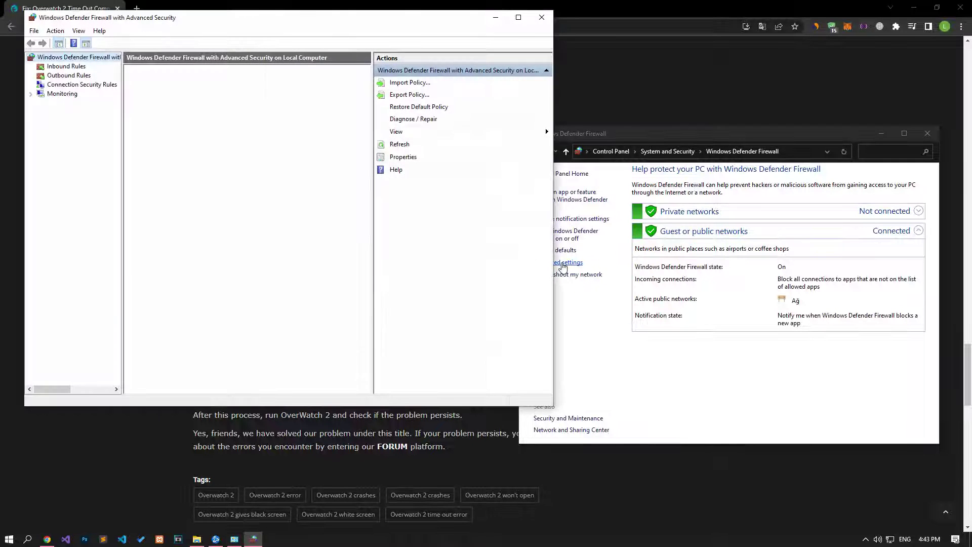
click(67, 66)
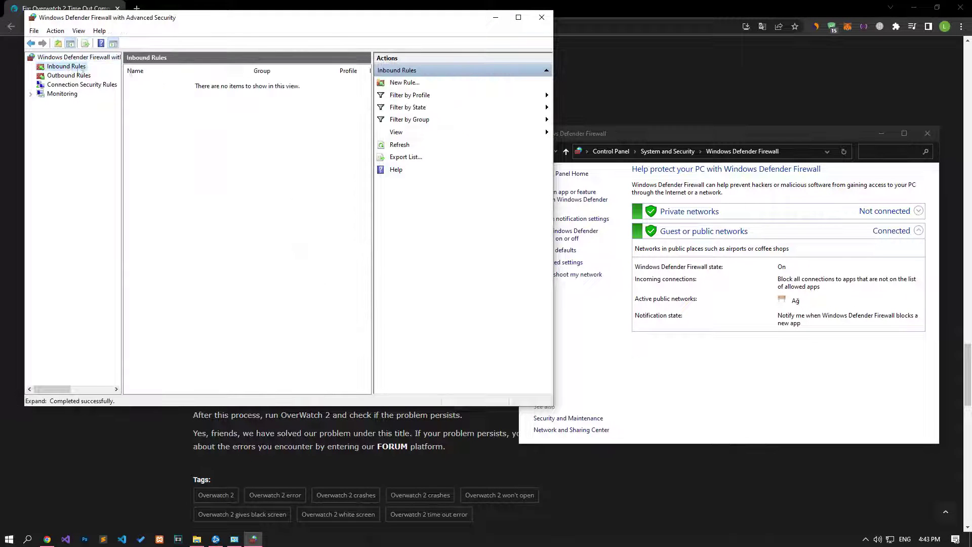
click(409, 83)
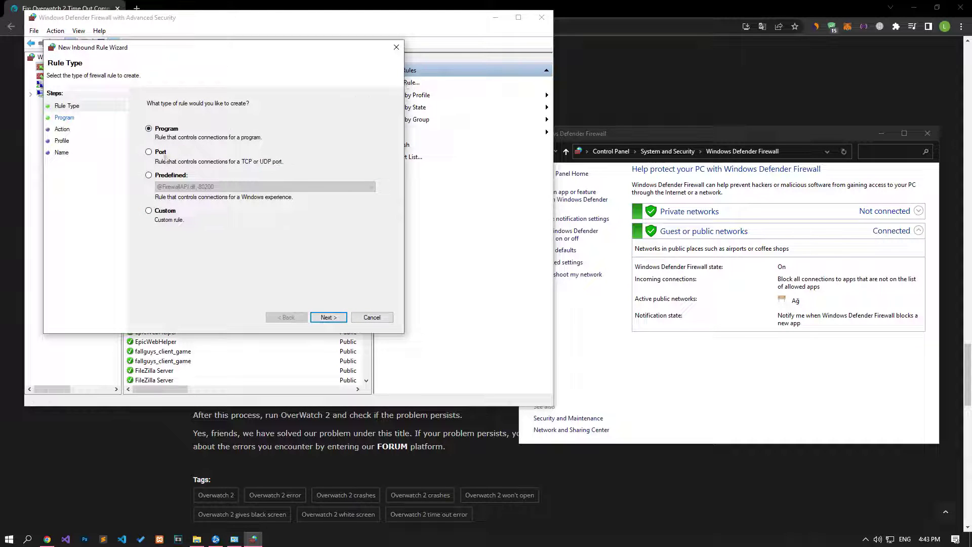
click(161, 154)
click(327, 318)
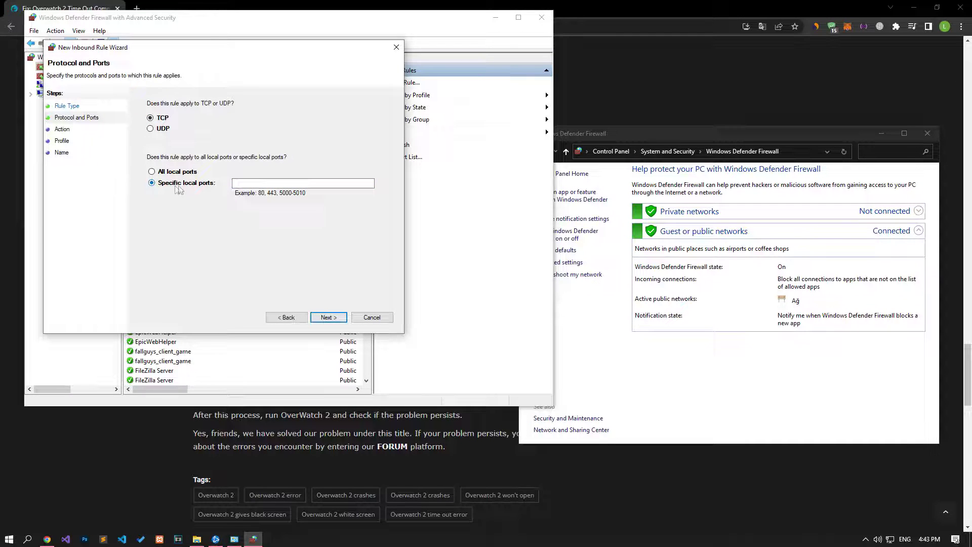
Step: Copy TCP ports 1119, 3724, 6113 from the guide into the rule's ports field
key(alt+Tab)
drag(305, 203, 233, 202)
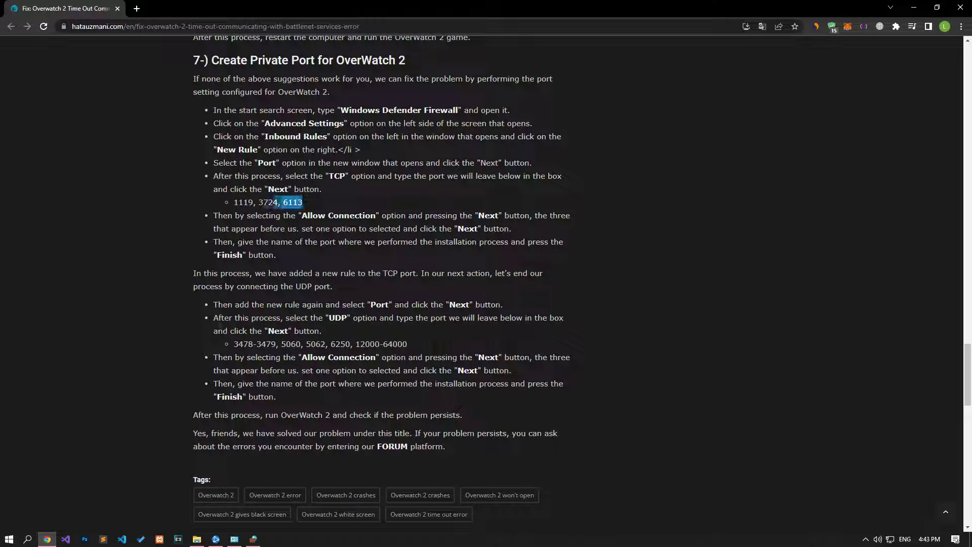
right_click(234, 202)
click(259, 212)
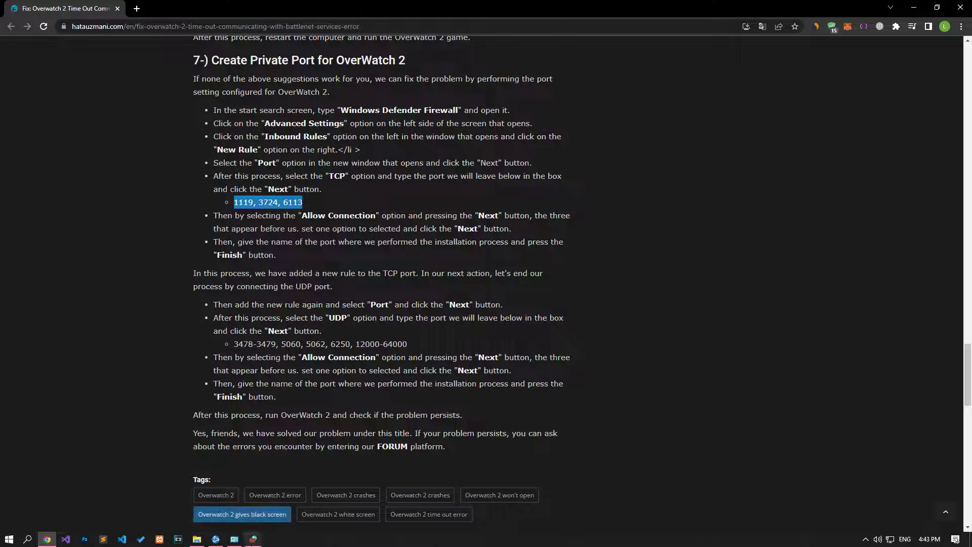
click(254, 538)
right_click(254, 184)
click(275, 226)
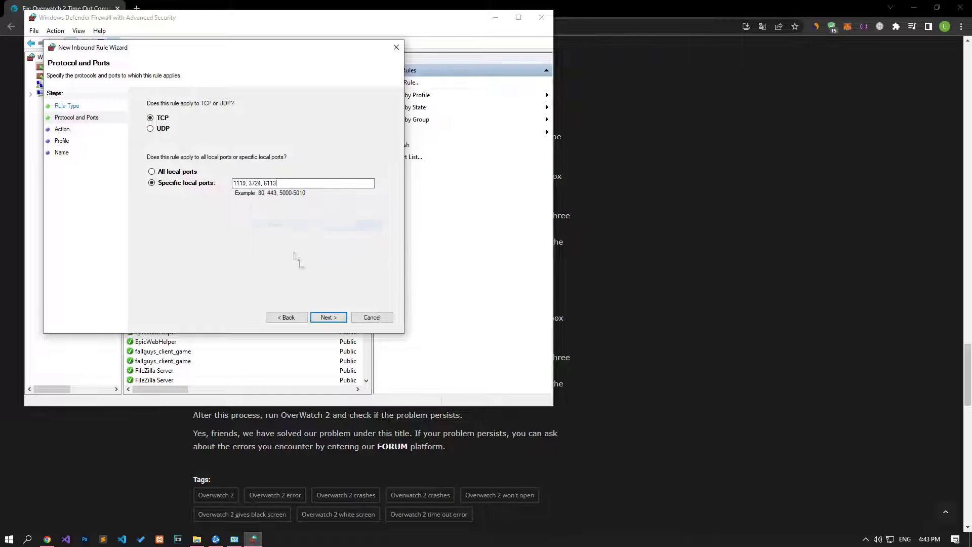
Step: Allow the connection on all profiles and finish the rule as OW2 TCP
click(340, 319)
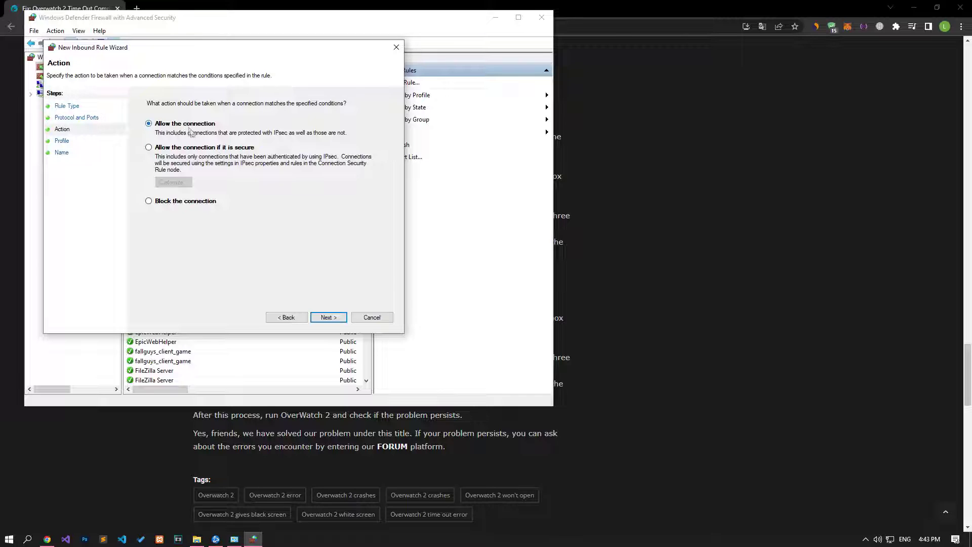
click(325, 317)
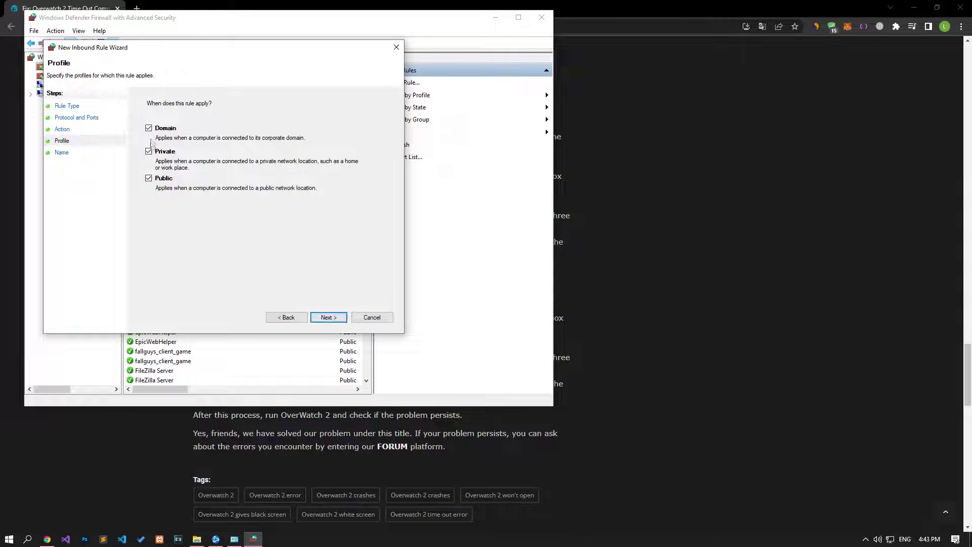
click(327, 318)
text(OW)
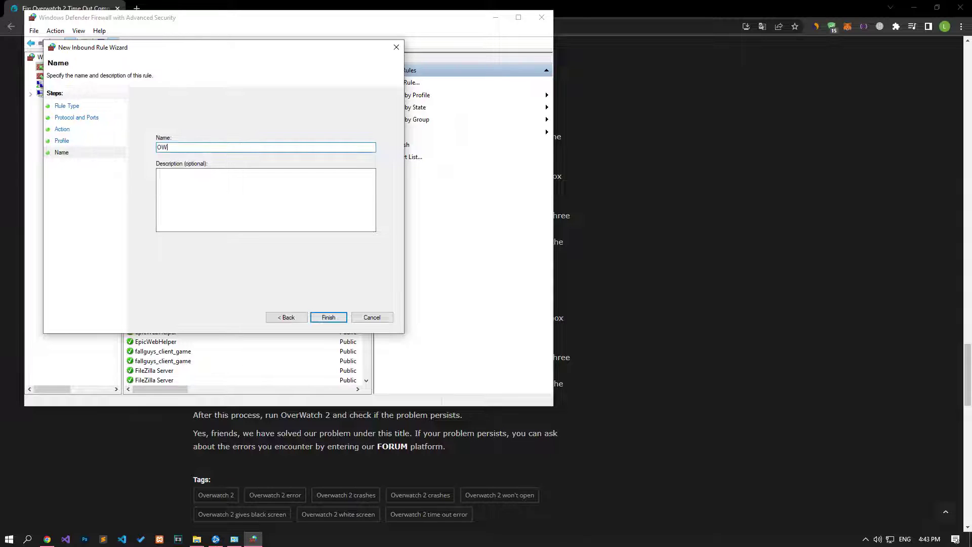
text(2 T)
text(CP)
key(Return)
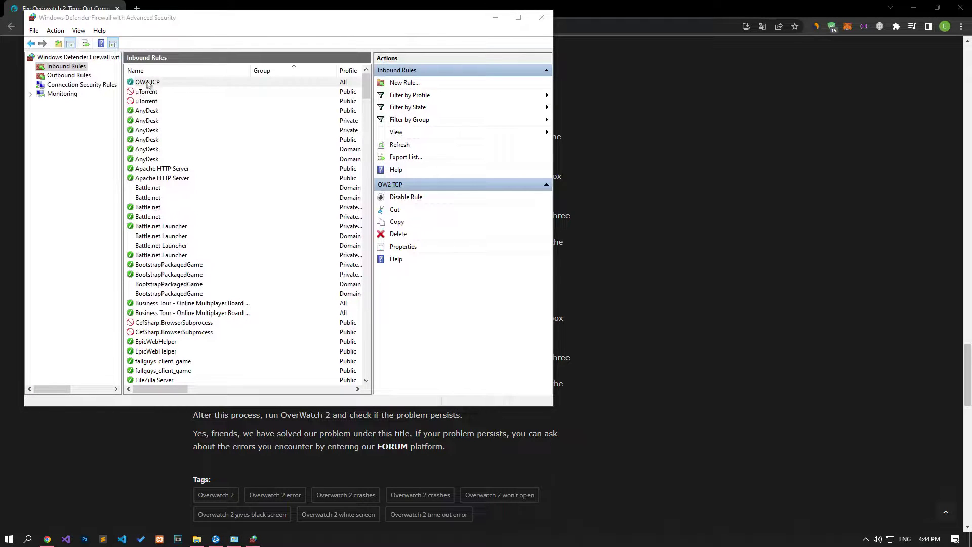
click(2, 196)
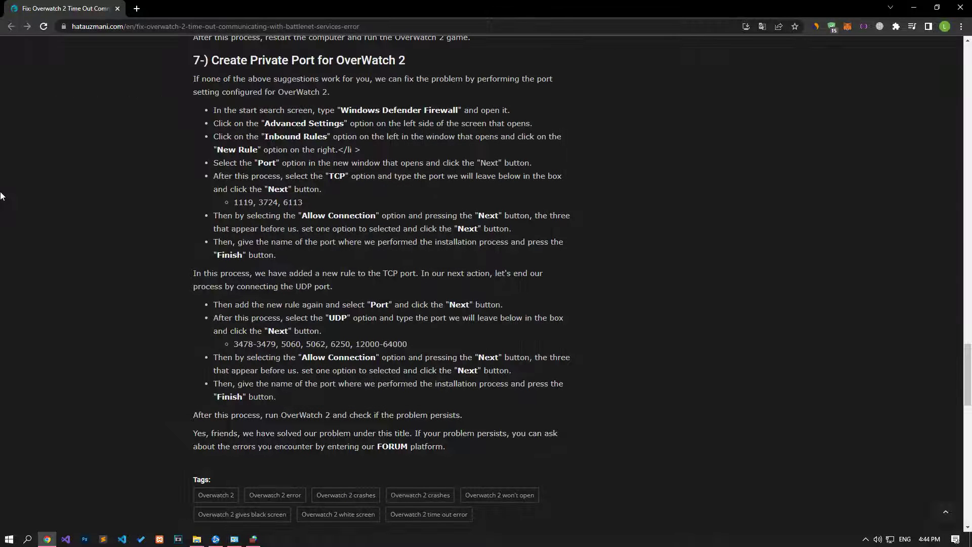
drag(407, 344, 236, 343)
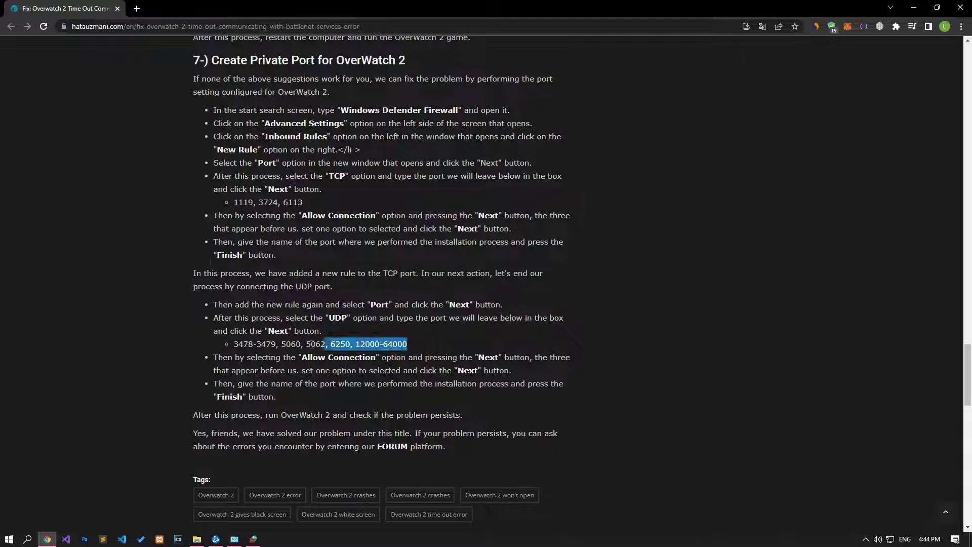
right_click(236, 343)
click(267, 349)
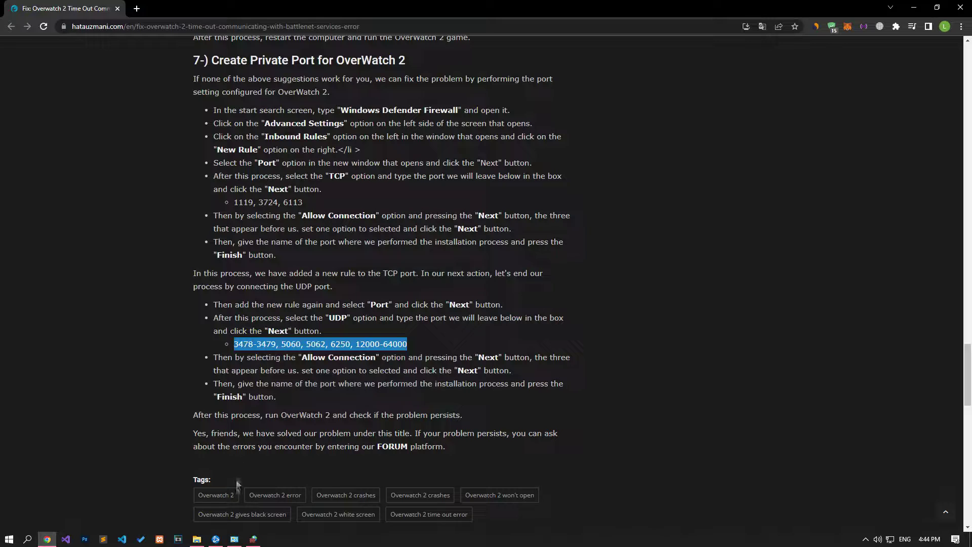
click(253, 538)
Step: Start a new UDP port rule and paste the copied ports in
click(403, 82)
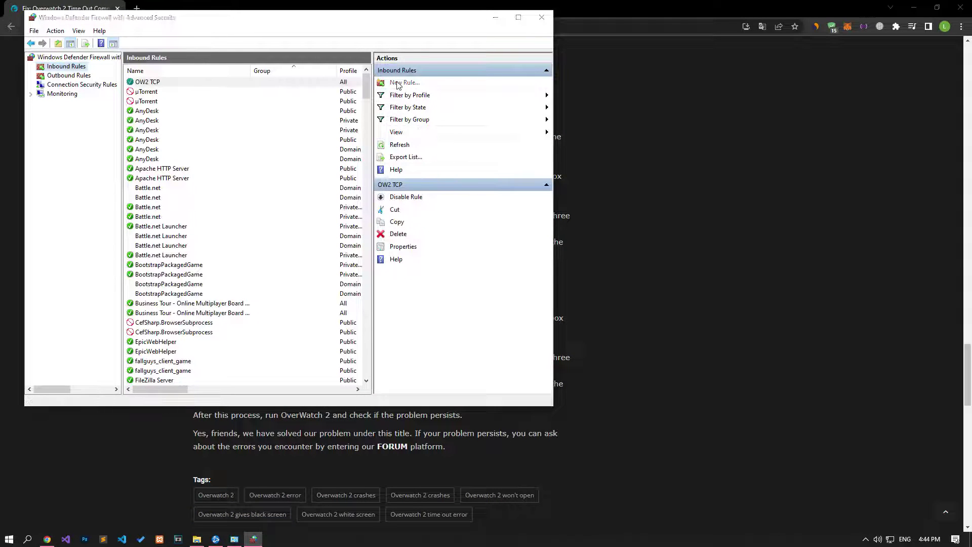
click(181, 168)
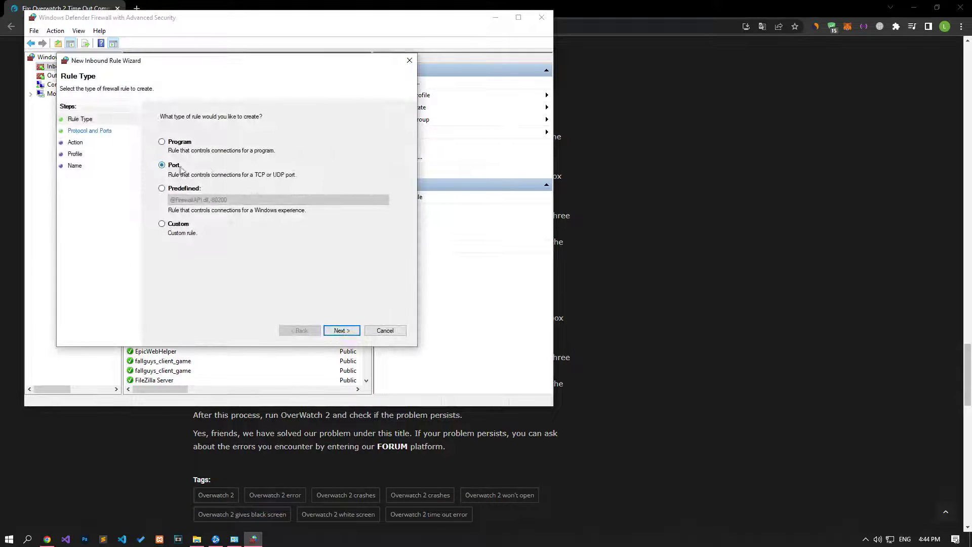
click(357, 331)
click(184, 142)
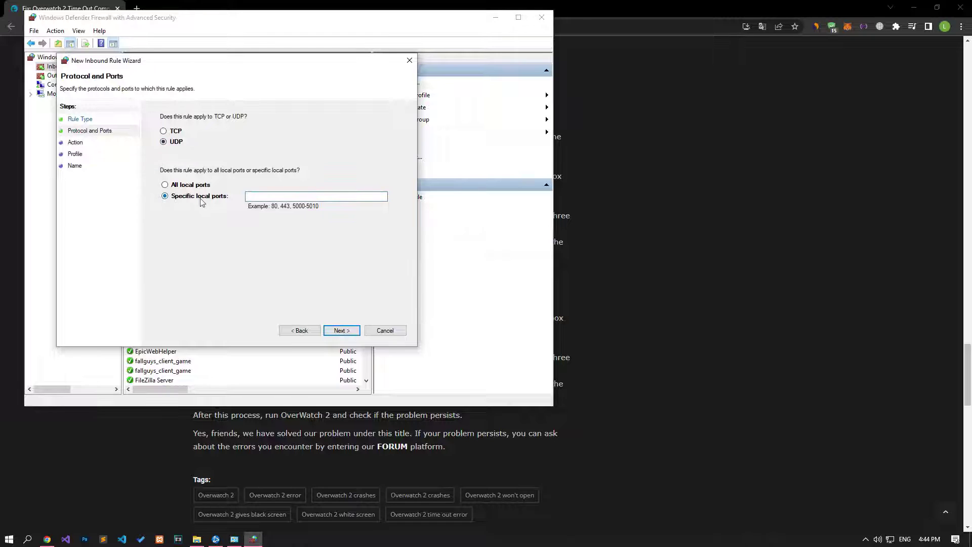
right_click(274, 197)
click(306, 241)
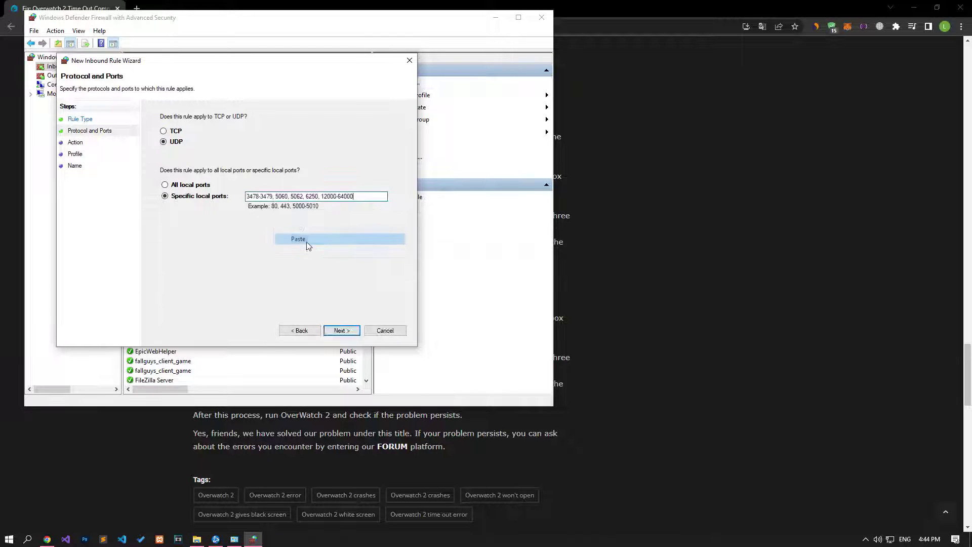
Step: Allow the connection on all profiles and finish the rule as OW2 UDP
click(342, 330)
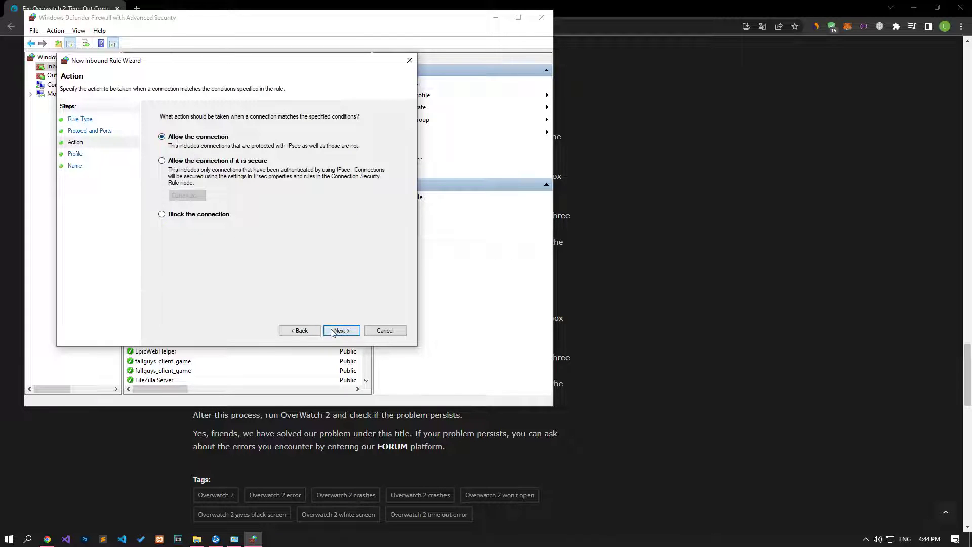
click(339, 330)
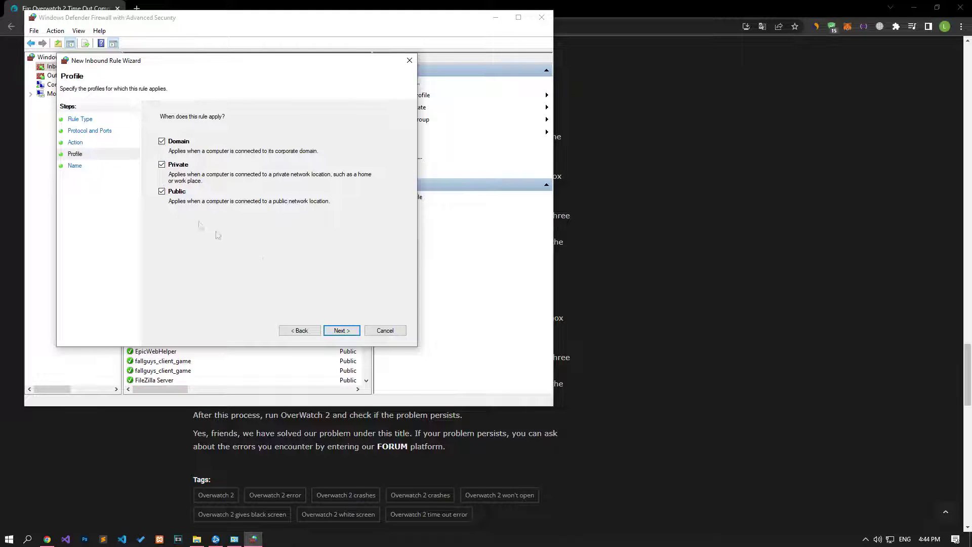
click(342, 330)
text(OW2 U)
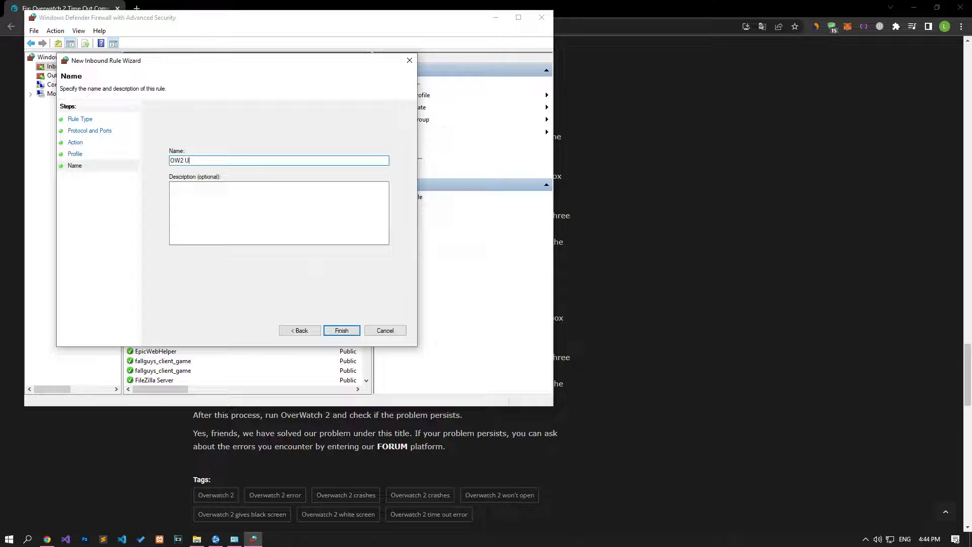
text(DP)
key(Return)
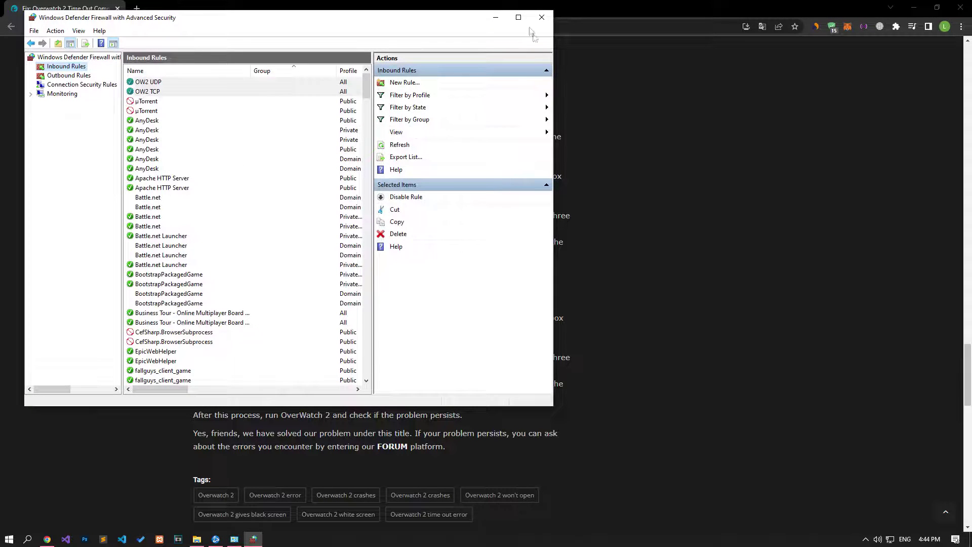
Step: Close the firewall console, briefly show the Battle.net launcher, then return to the guide
click(542, 17)
click(217, 539)
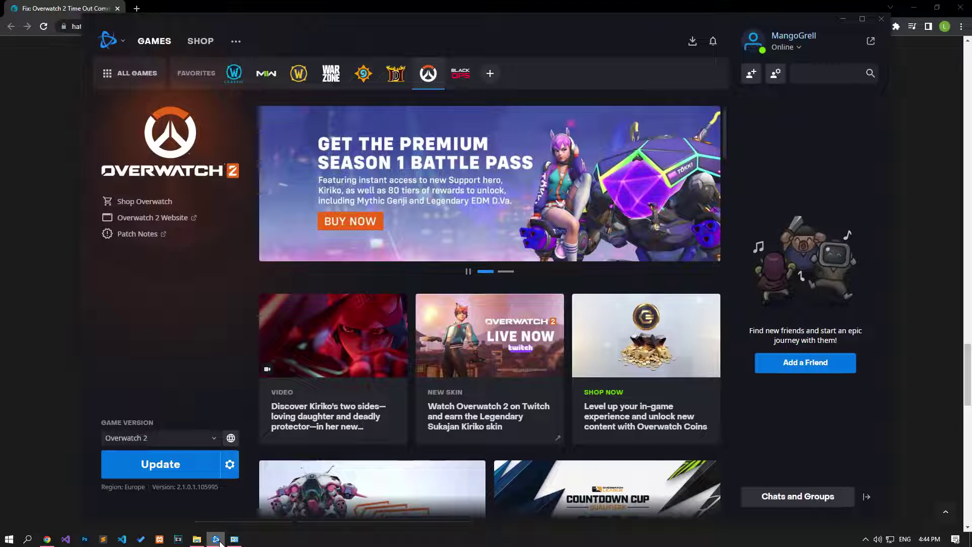
click(216, 539)
click(154, 297)
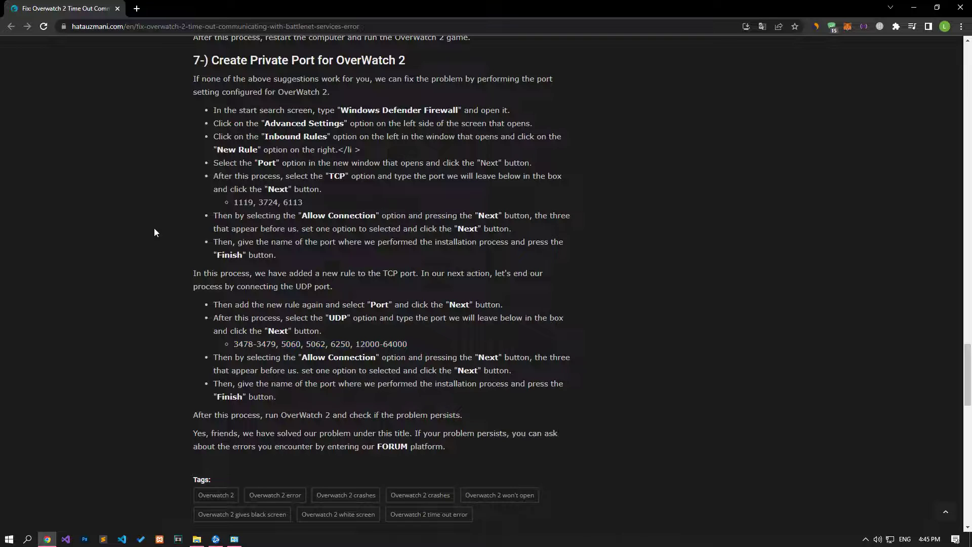
key(super)
text(vir)
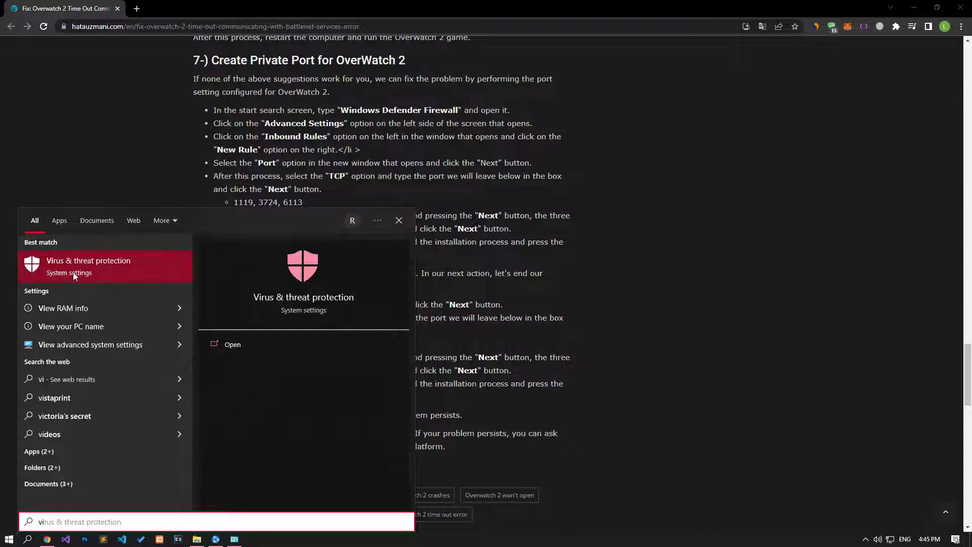
Step: Turn Real-time protection off in Virus & threat protection settings and open Add or remove exclusions
click(73, 272)
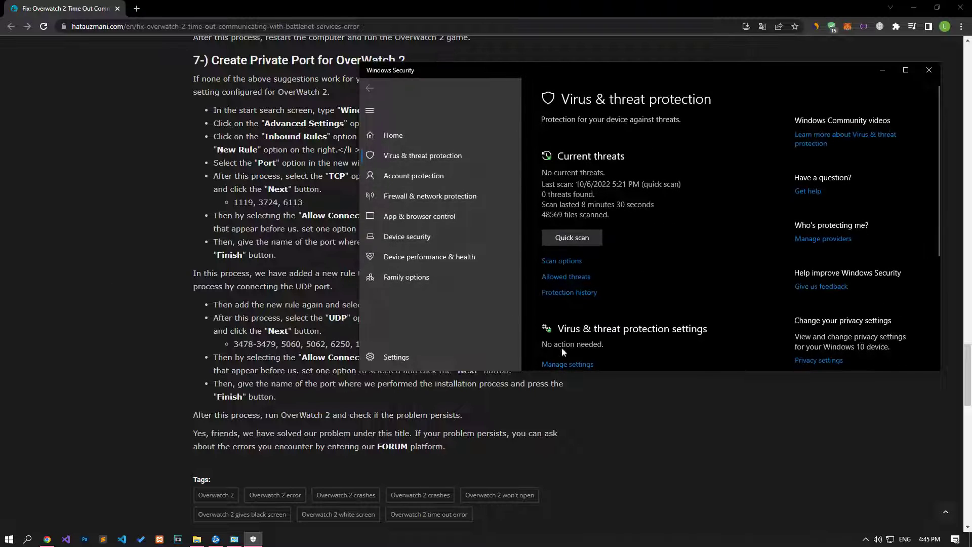
click(568, 365)
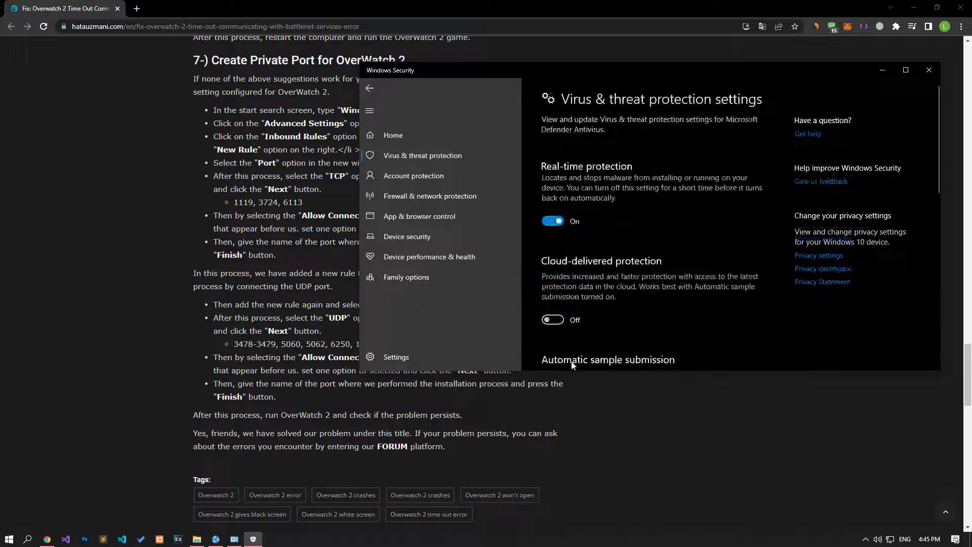
scroll(565, 245, down, 5)
scroll(567, 248, down, 2)
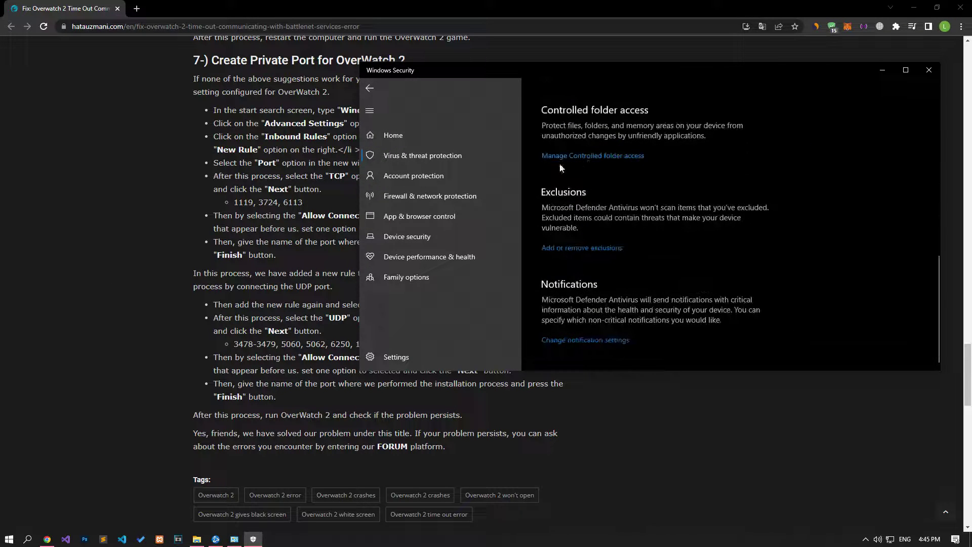
click(571, 157)
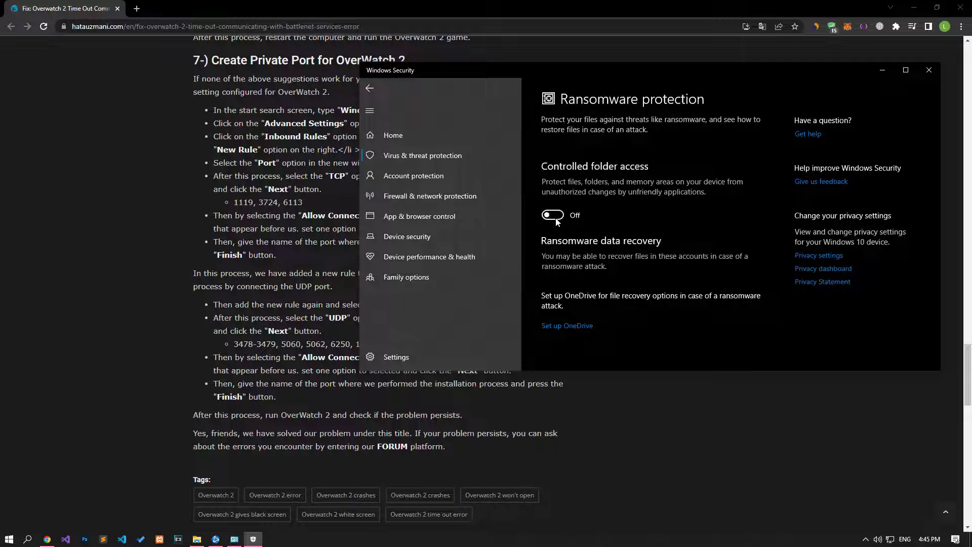
click(370, 88)
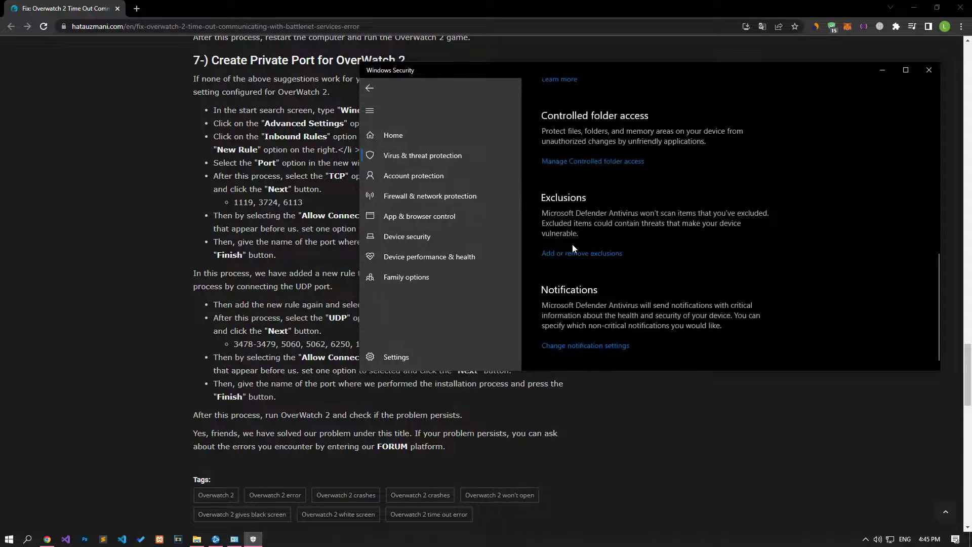
scroll(572, 248, up, 10)
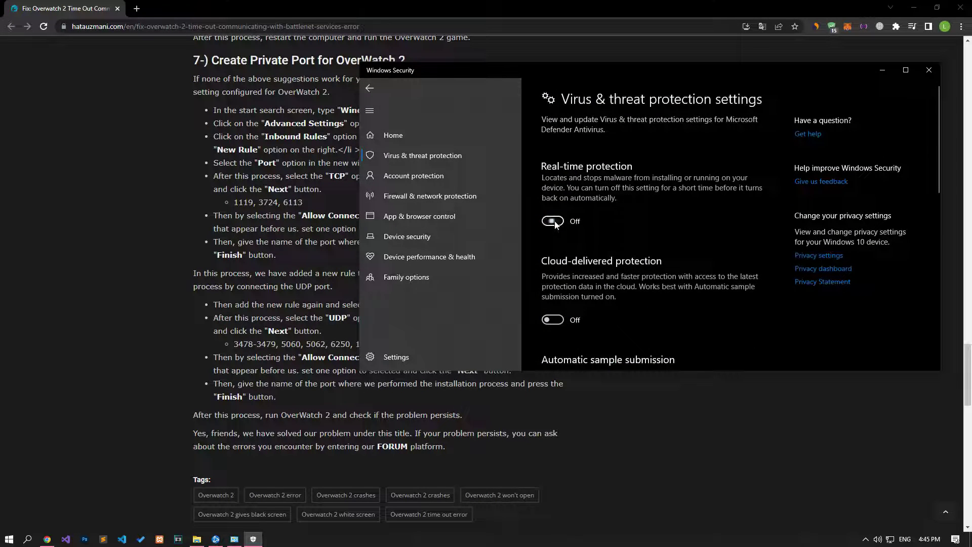
scroll(554, 221, down, 3)
scroll(554, 220, down, 4)
scroll(555, 220, down, 3)
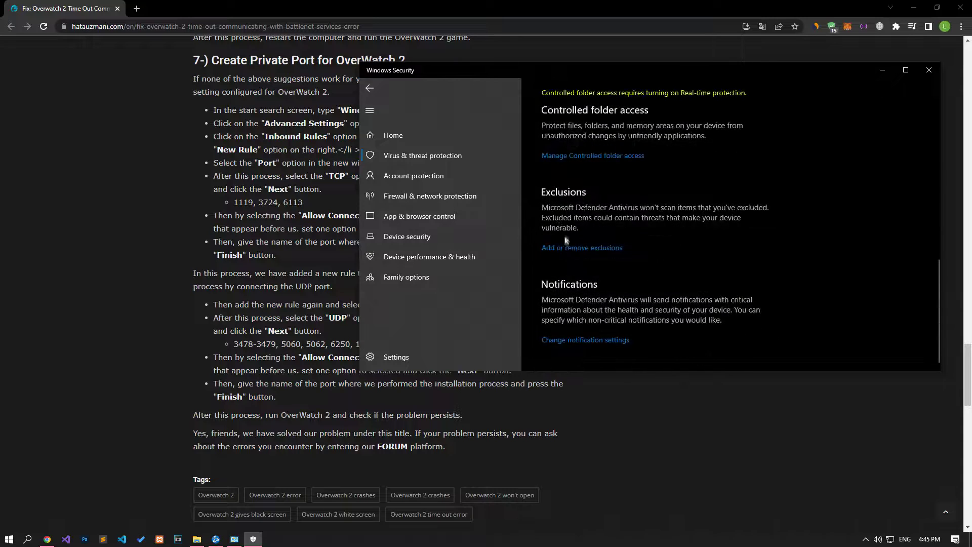
click(565, 247)
Step: Exclude the C:\Program Files (x86)\Battle.net folder from Defender scans
click(586, 180)
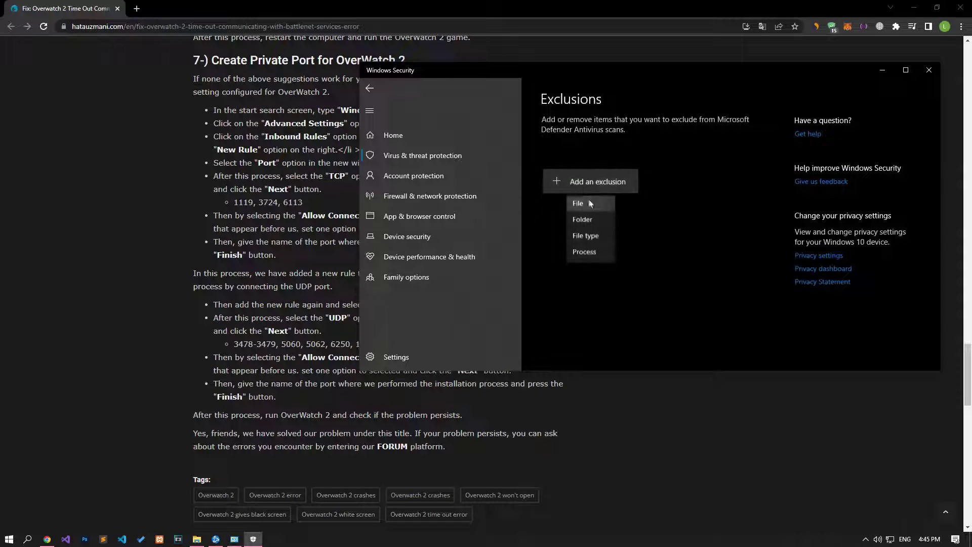
click(589, 222)
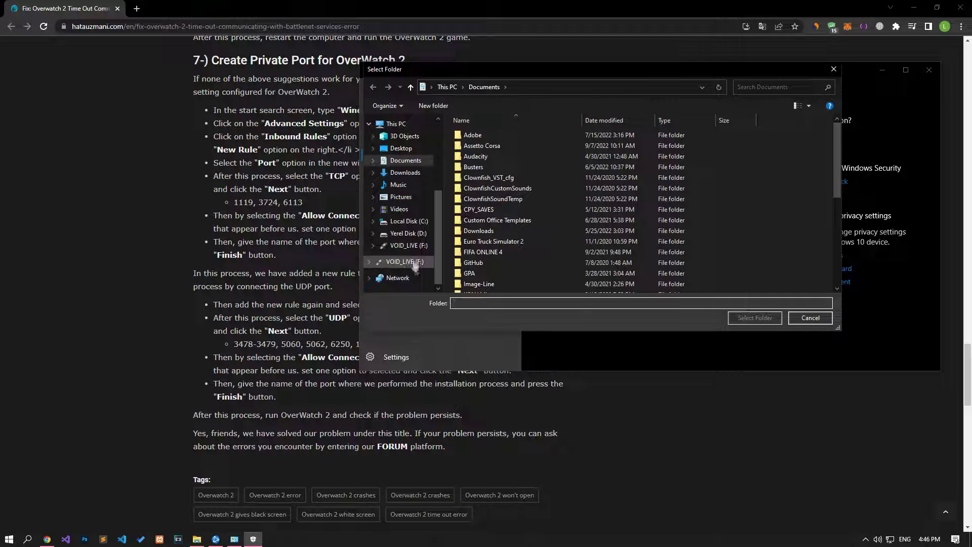
click(409, 220)
scroll(545, 250, down, 4)
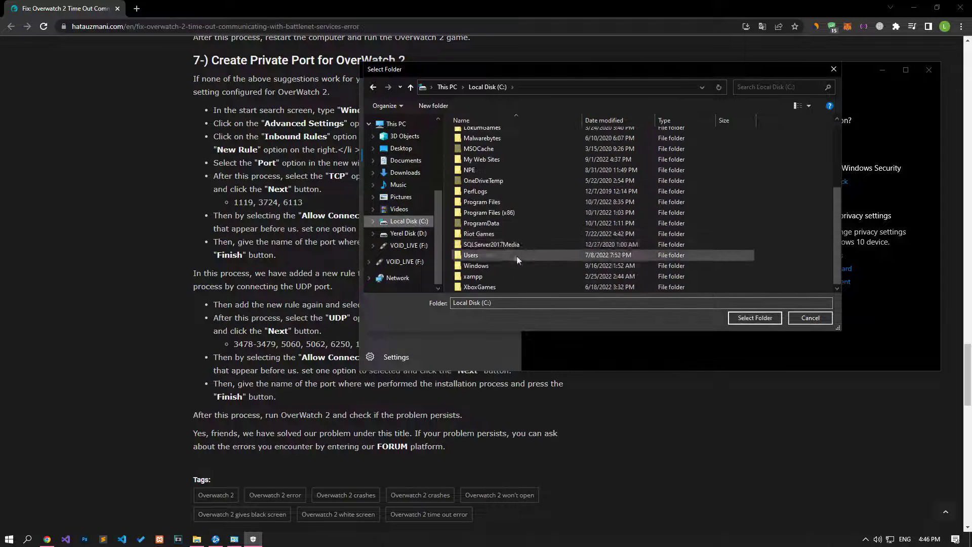
click(495, 213)
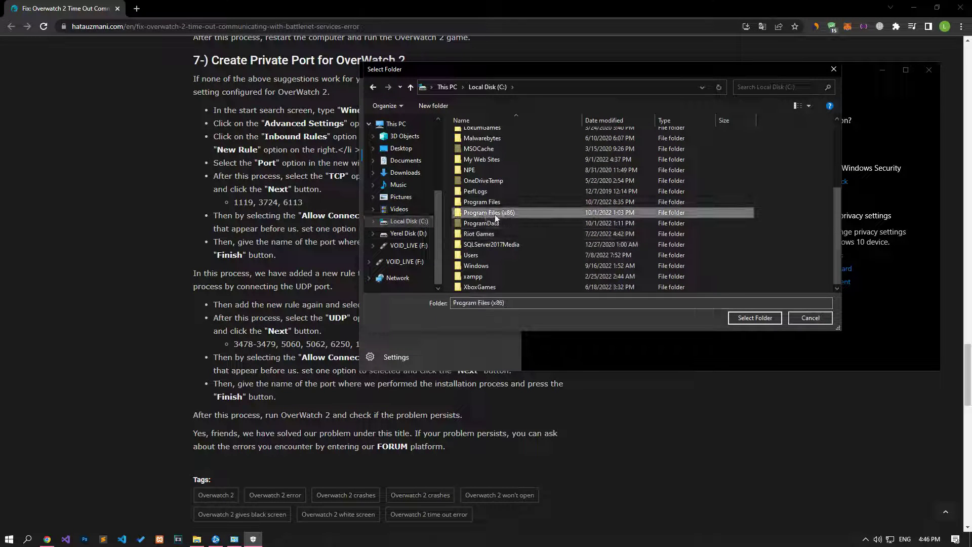
double_click(619, 213)
click(517, 230)
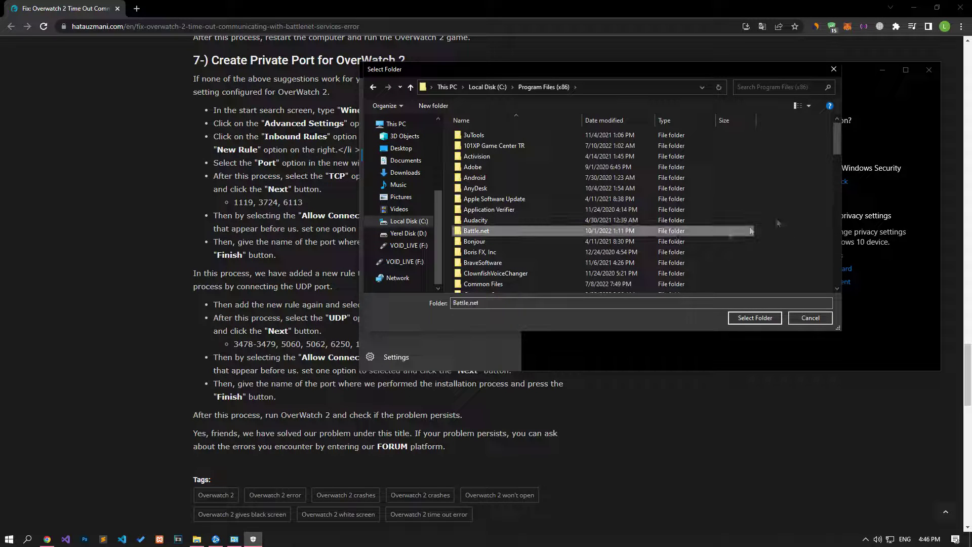
click(759, 317)
click(757, 319)
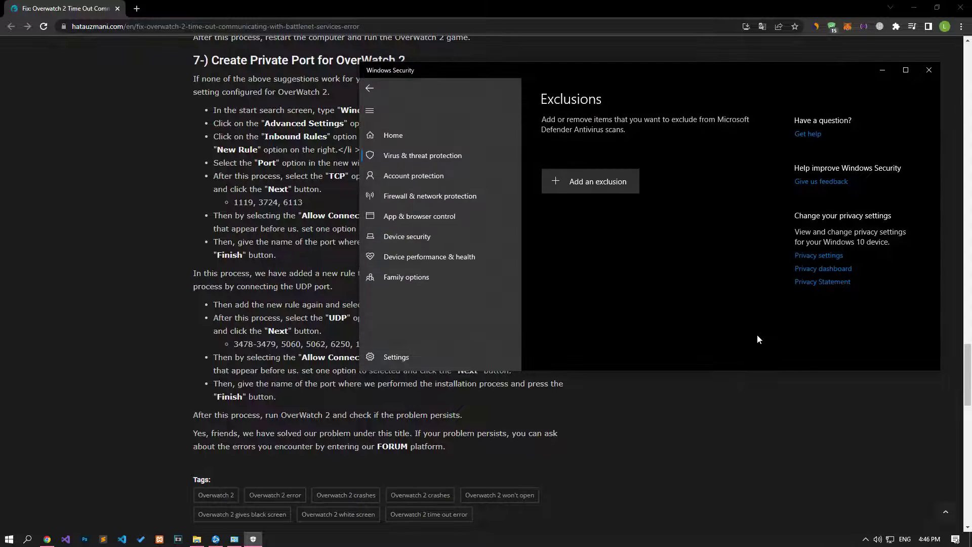
Step: Begin adding another folder exclusion
click(592, 182)
click(594, 222)
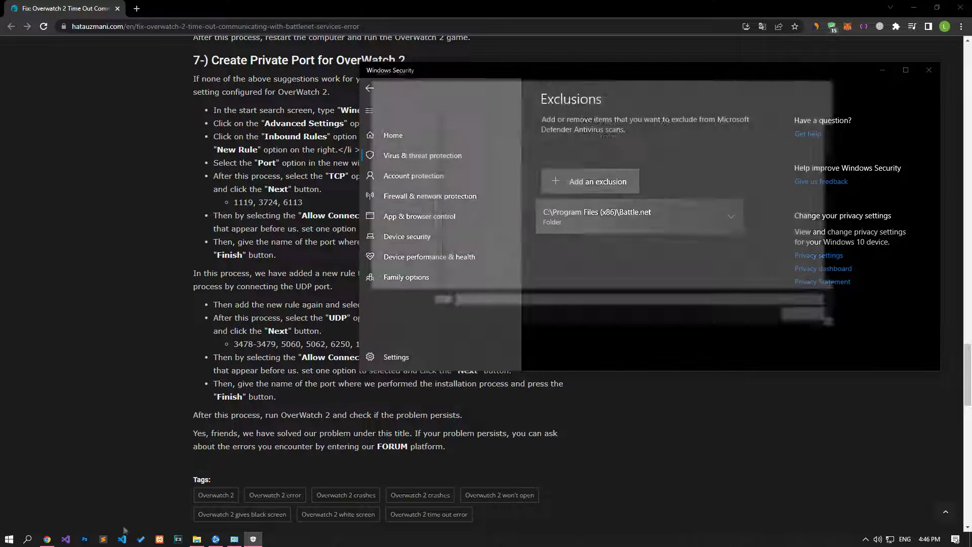
key(super)
text(%local)
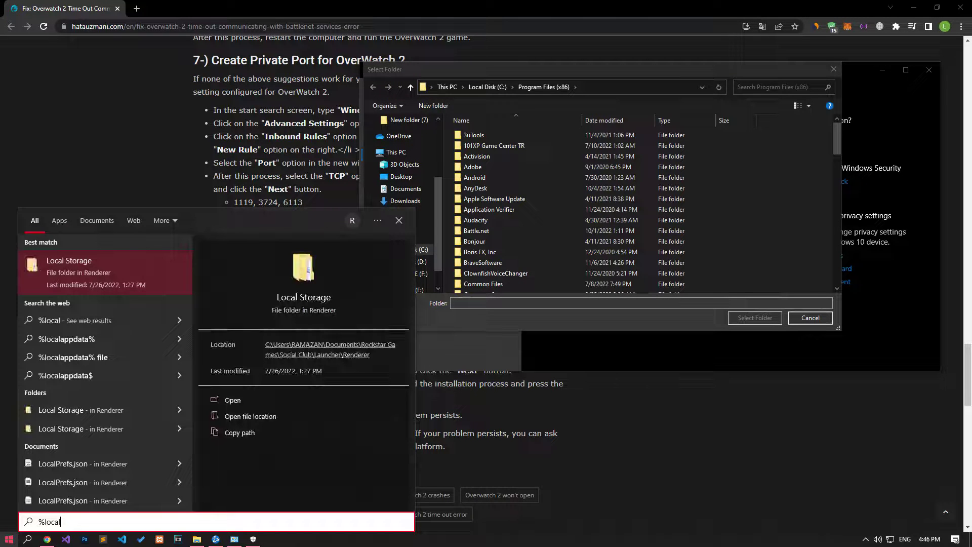
text(appdata%)
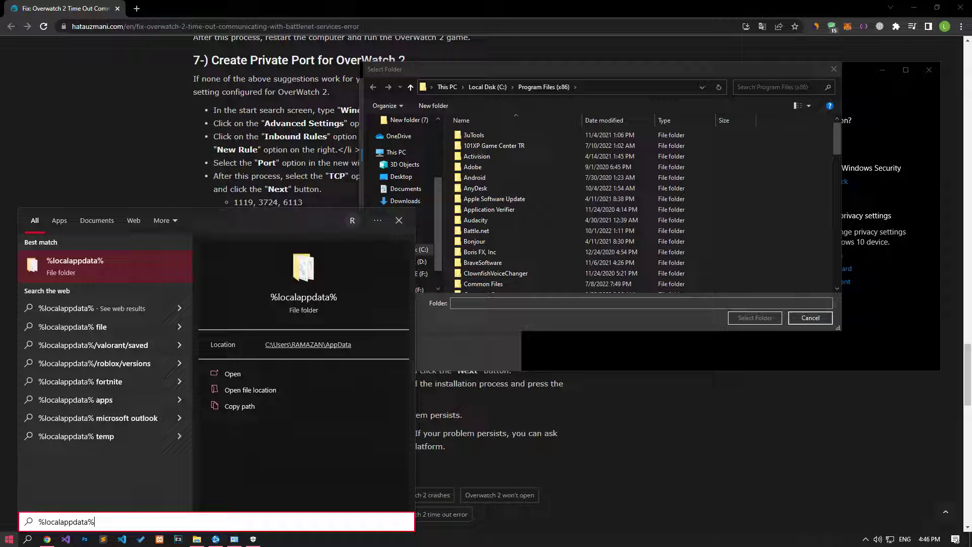
Step: Copy the AppData\Local path and exclude its Battle.net folder
click(88, 266)
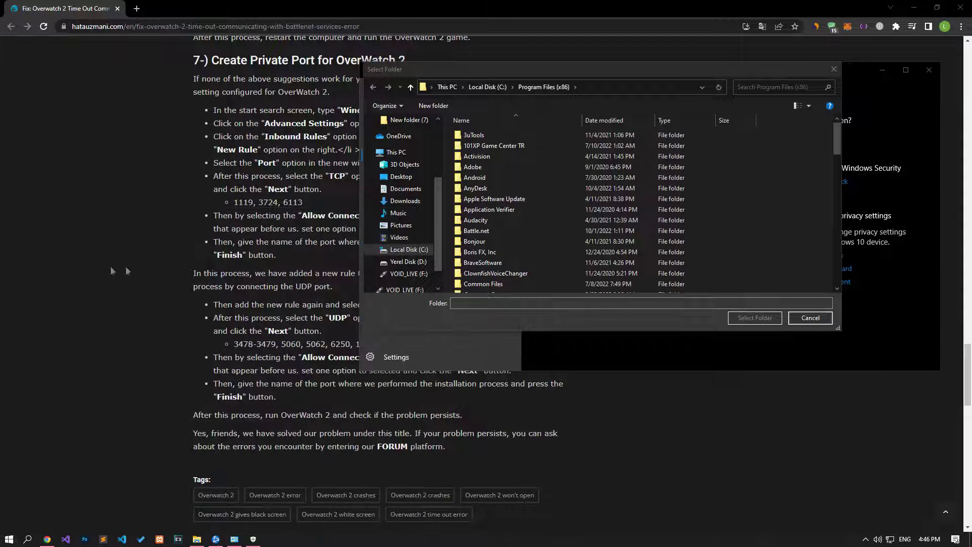
click(744, 257)
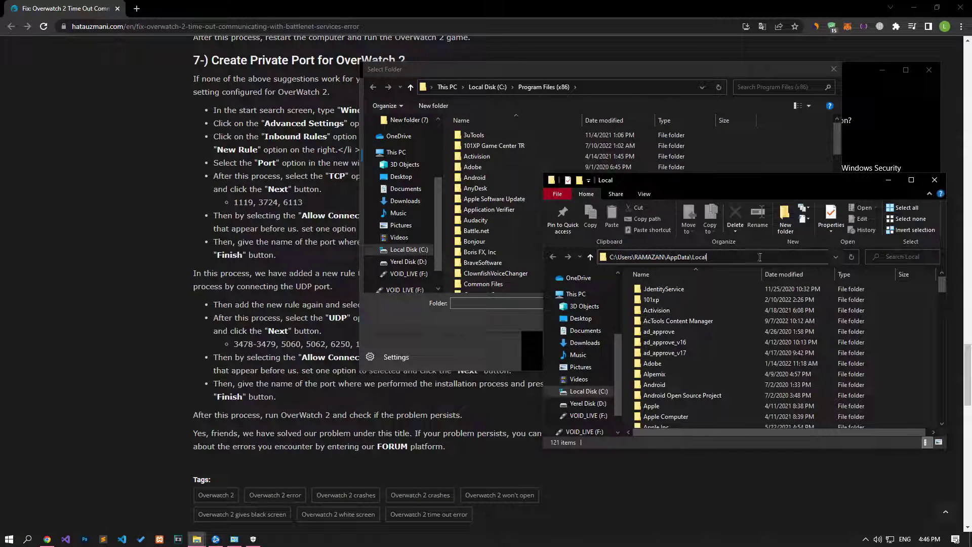
right_click(683, 257)
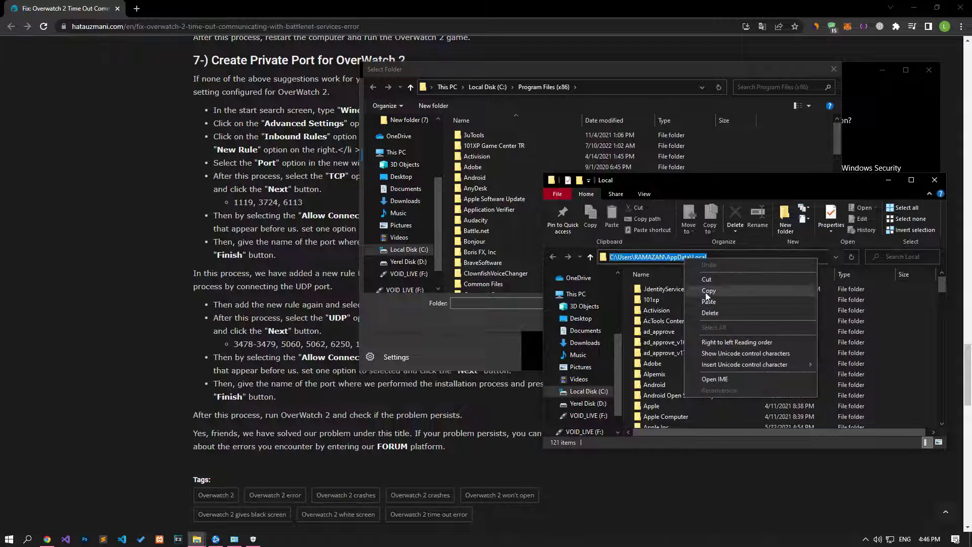
click(706, 300)
click(888, 179)
click(598, 86)
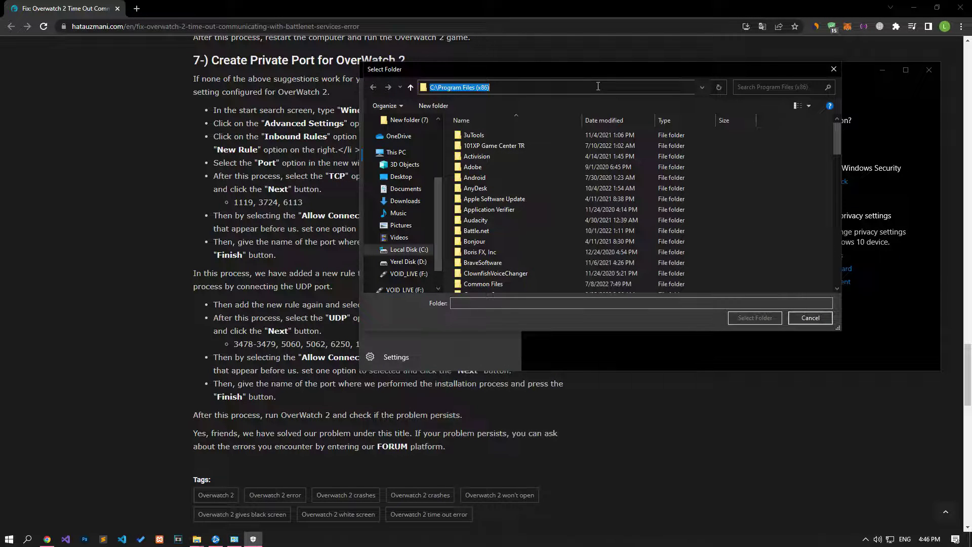
click(719, 89)
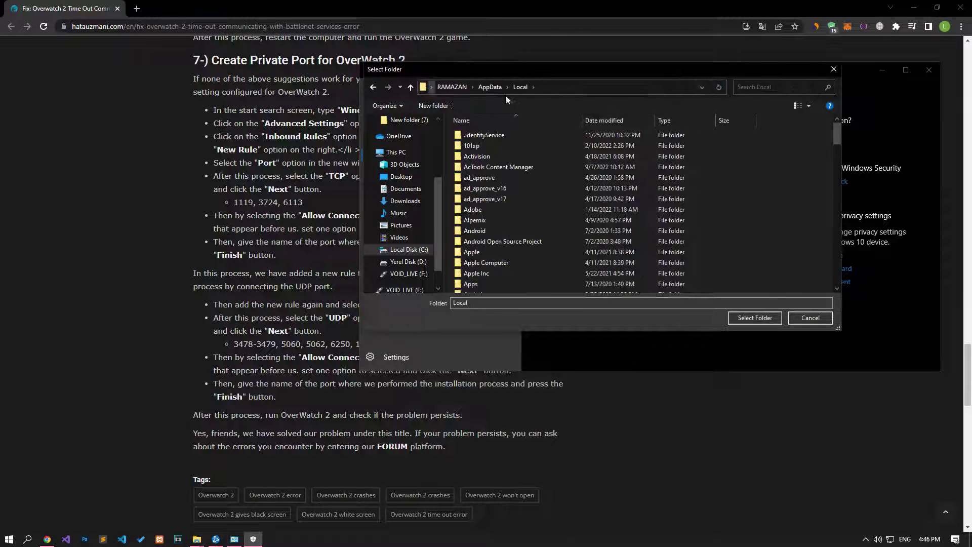
key(b)
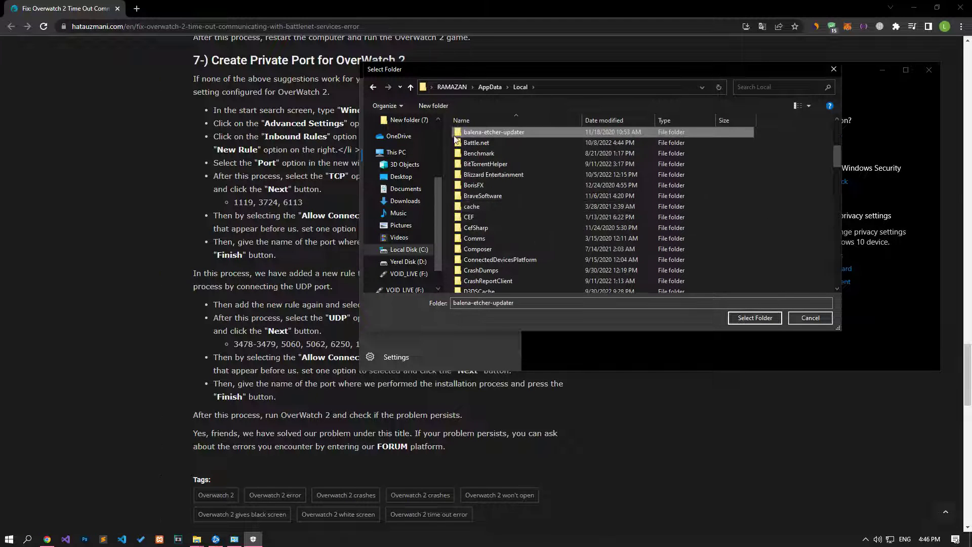
click(480, 144)
click(755, 317)
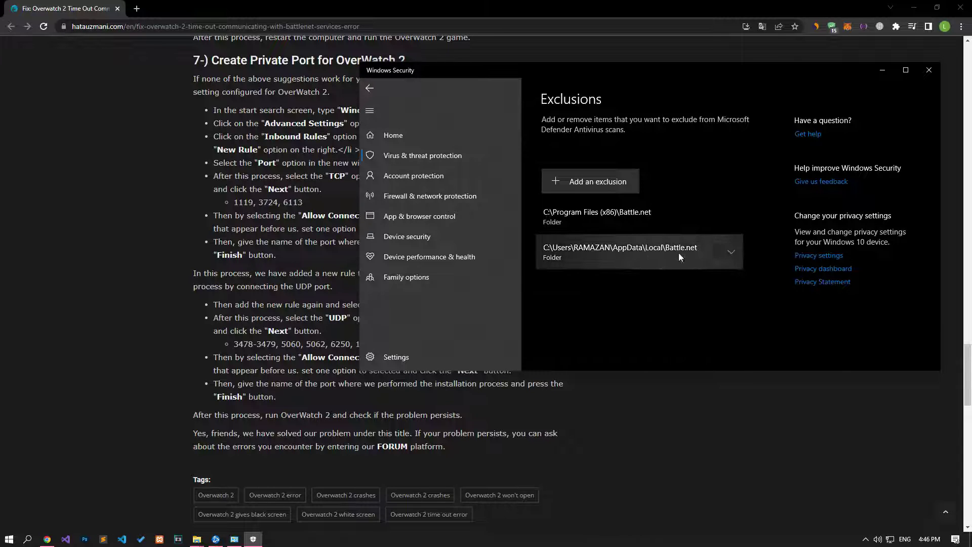
Step: Copy the AppData\Local path from File Explorer again
click(197, 539)
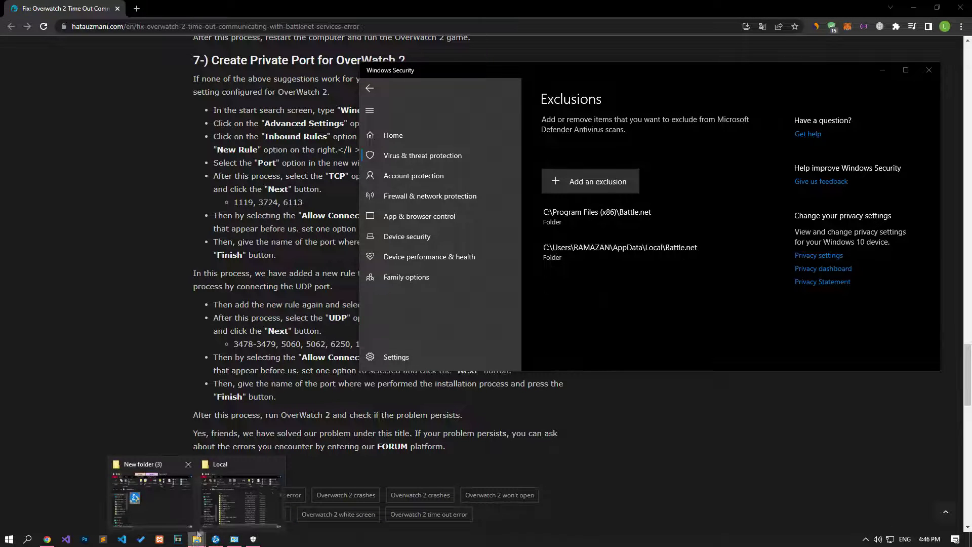
click(241, 490)
click(774, 257)
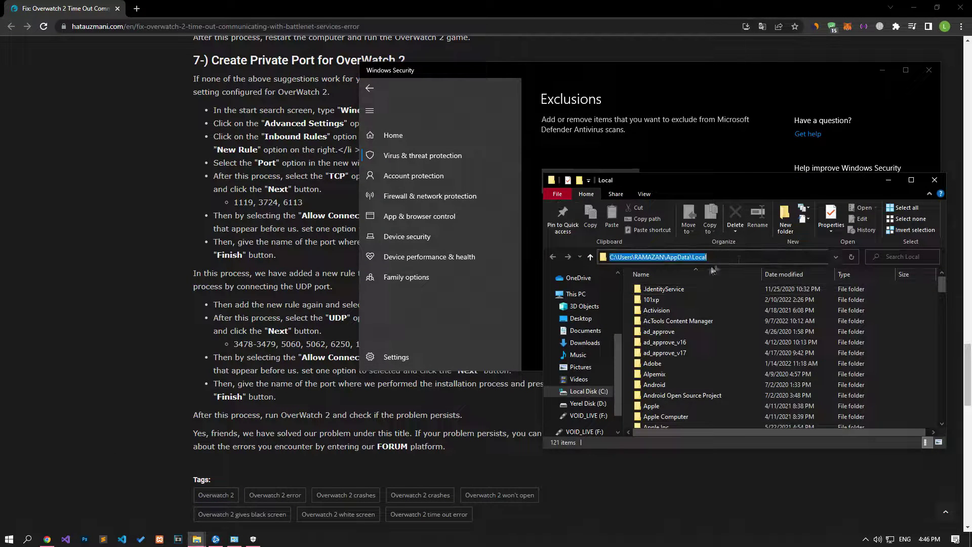
right_click(695, 259)
click(719, 292)
click(888, 180)
Step: Add the AppData\Local\Blizzard Entertainment folder as another folder exclusion
click(624, 181)
click(584, 221)
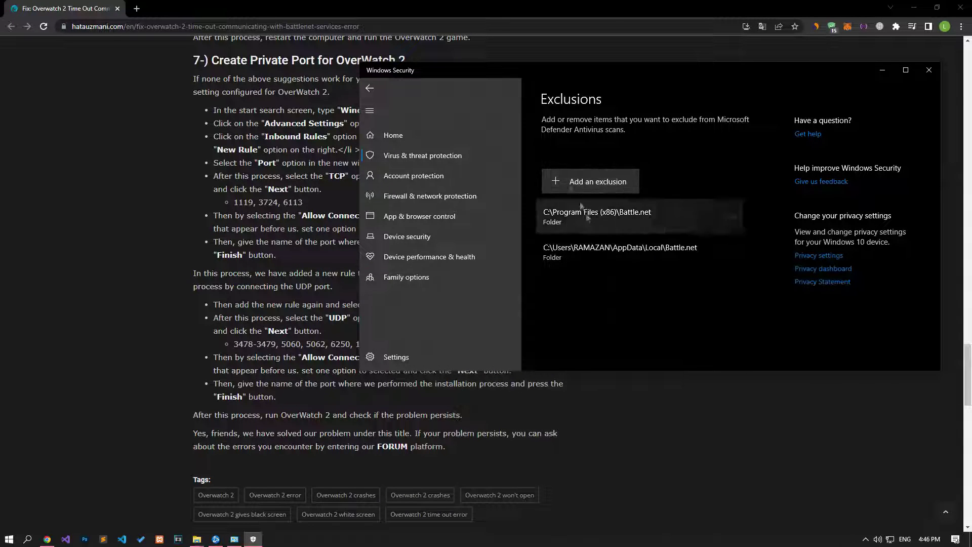
click(566, 89)
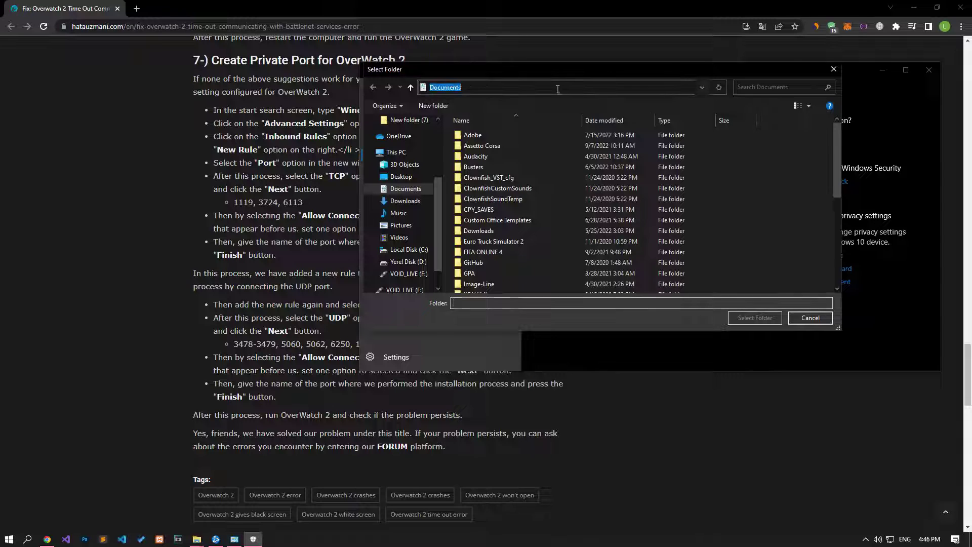
right_click(563, 91)
click(576, 135)
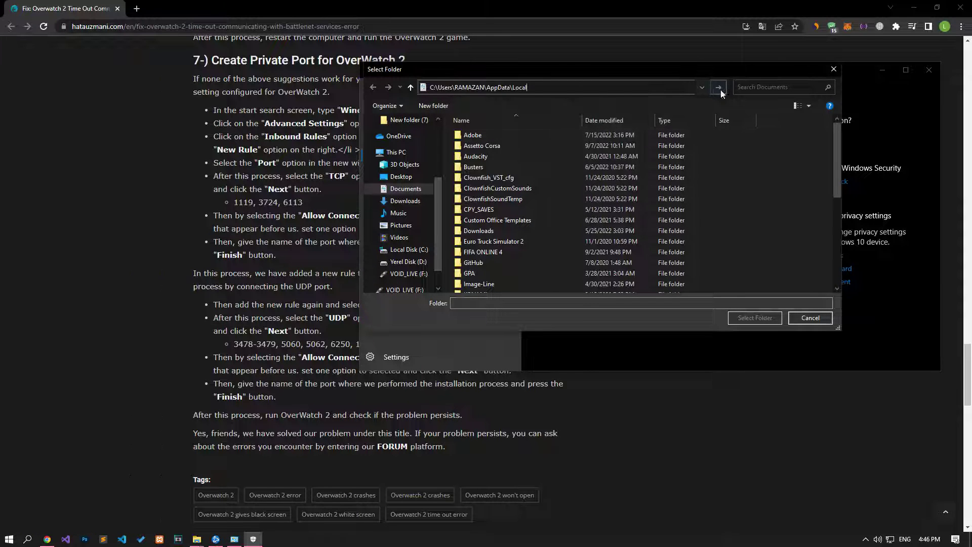
click(717, 87)
scroll(531, 228, down, 1)
key(b)
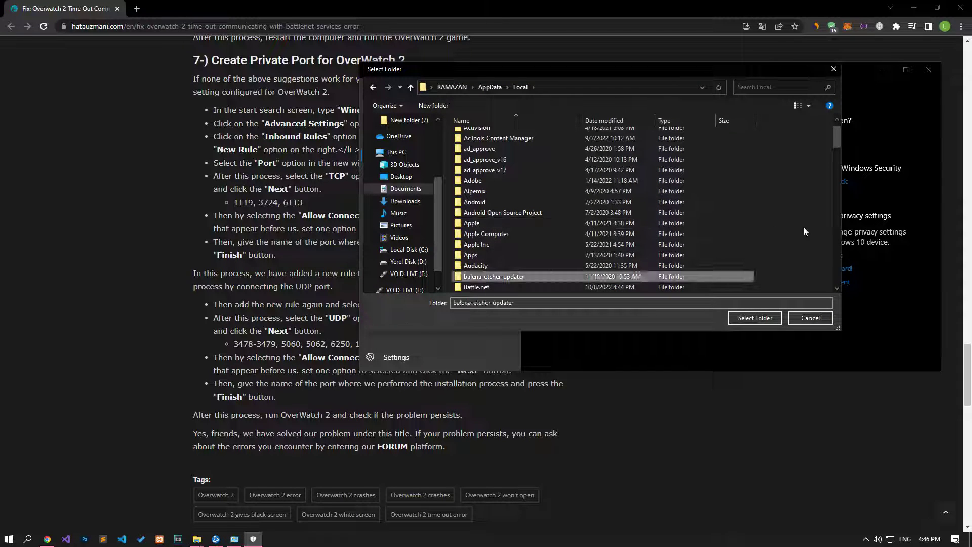
scroll(501, 250, down, 1)
scroll(494, 251, down, 1)
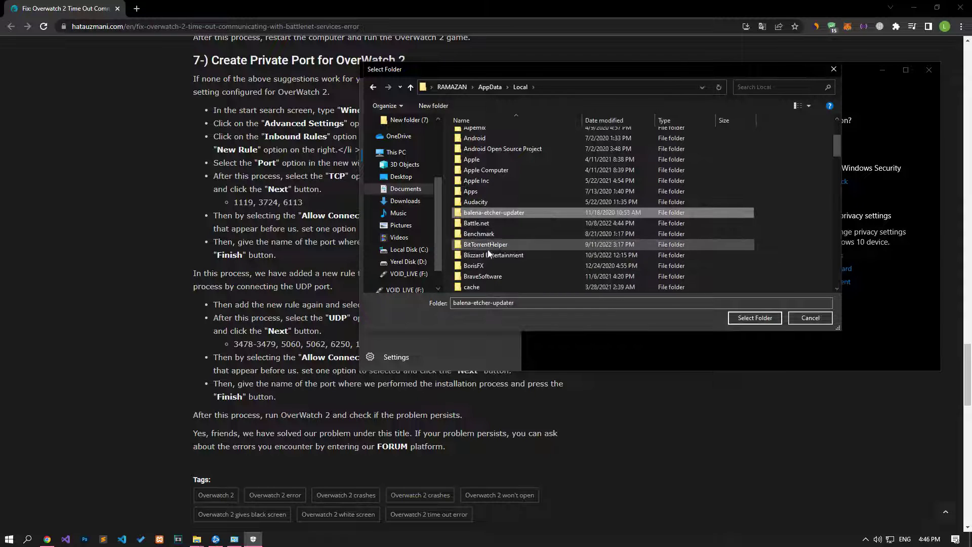
click(489, 256)
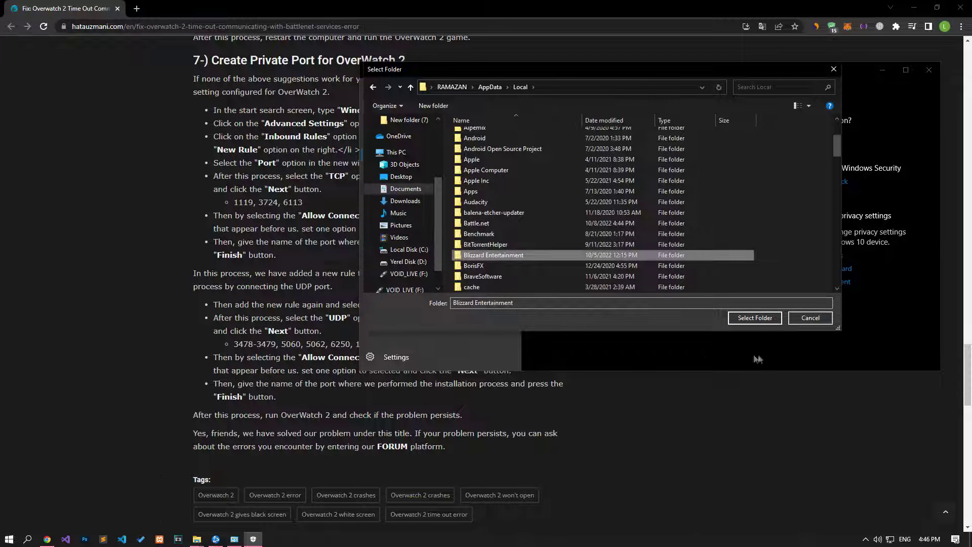
click(755, 318)
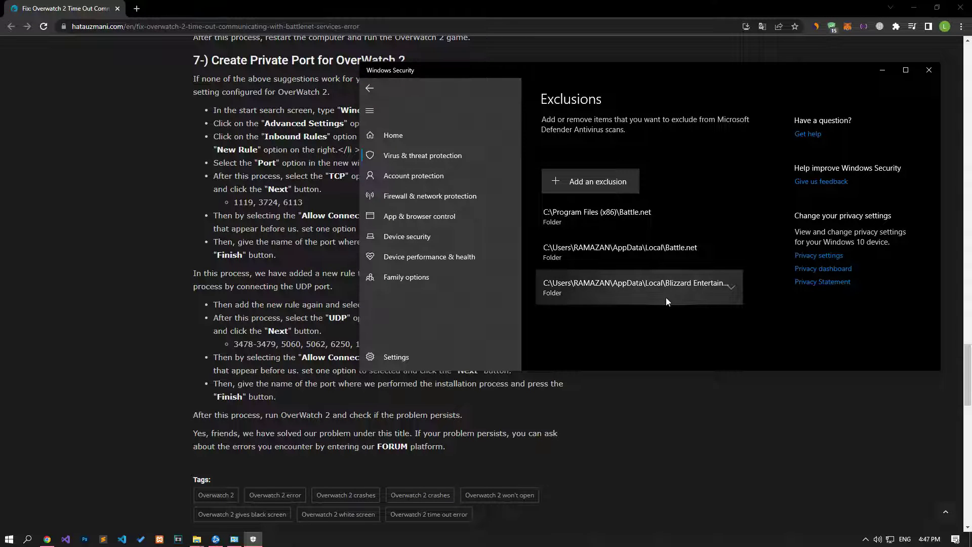
Step: Close Windows Security and end the Battle.net task in Task Manager
click(928, 70)
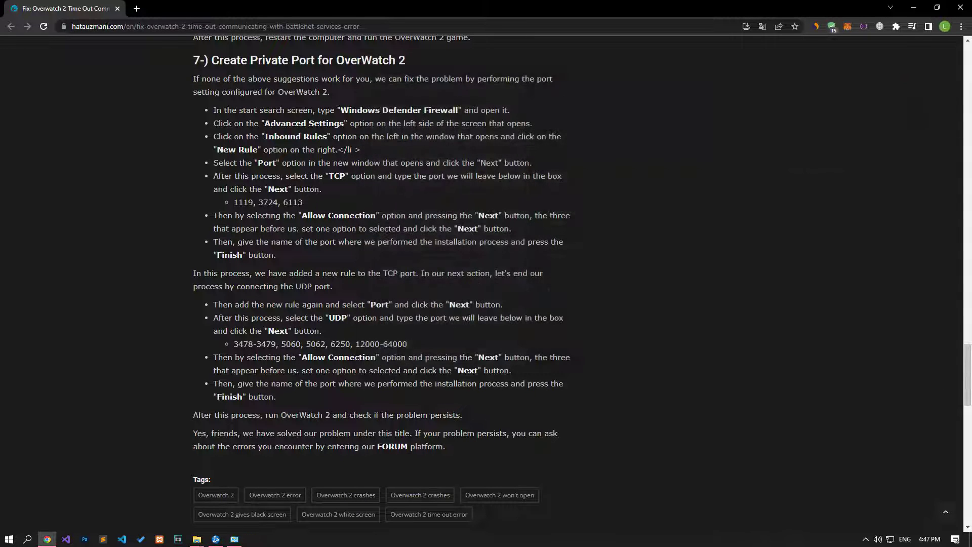
right_click(405, 507)
click(435, 507)
key(ctrl+shift+Escape)
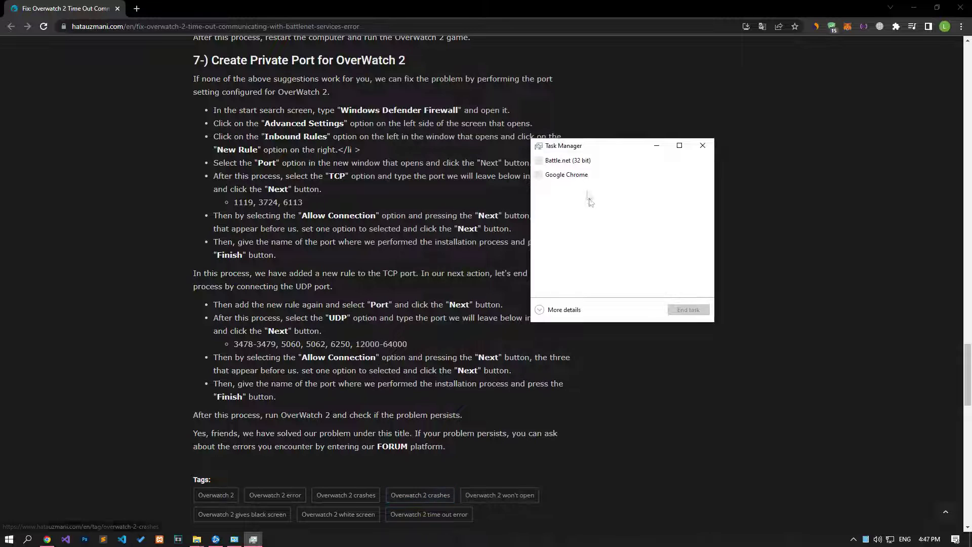
click(557, 160)
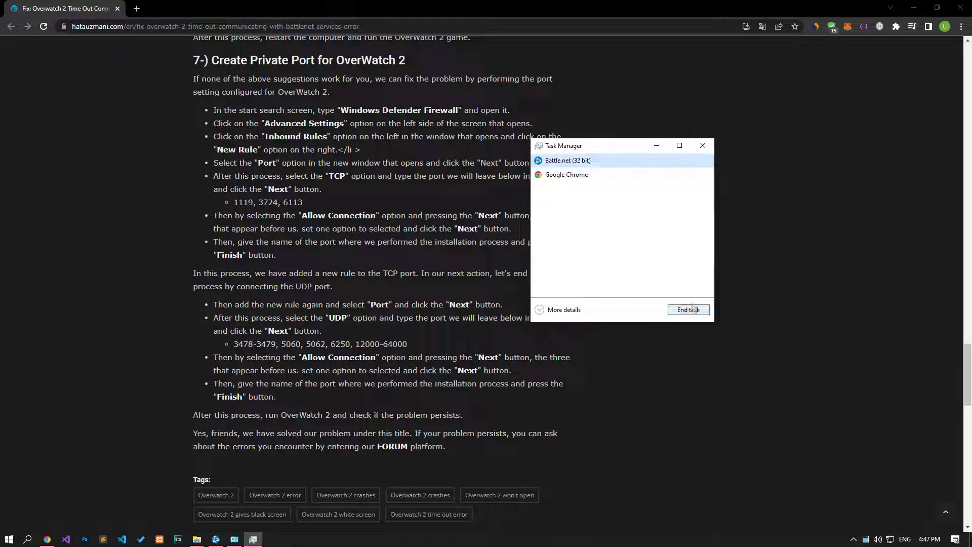
click(712, 146)
mouse_move(196, 539)
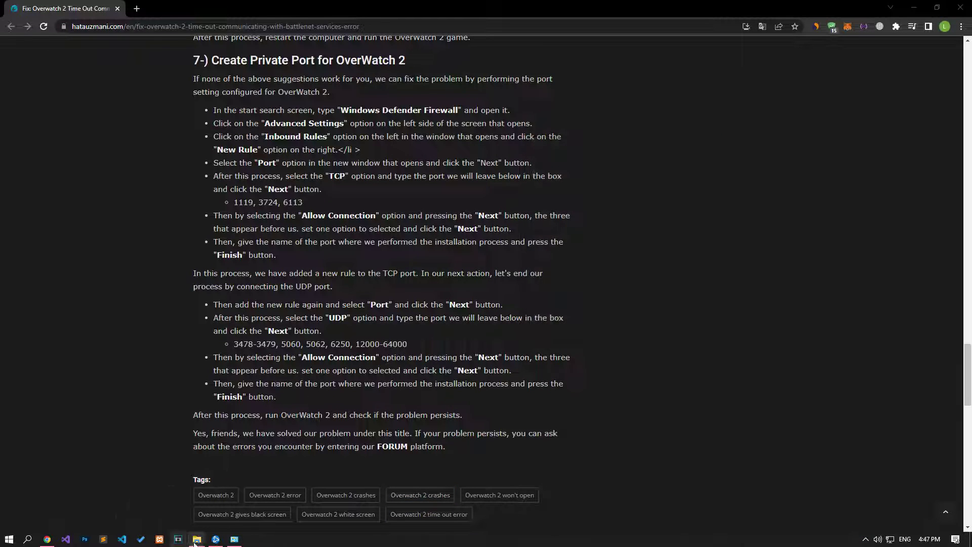
Step: Relaunch Battle.net from its shortcut and return to the guide in Chrome
click(212, 510)
right_click(644, 304)
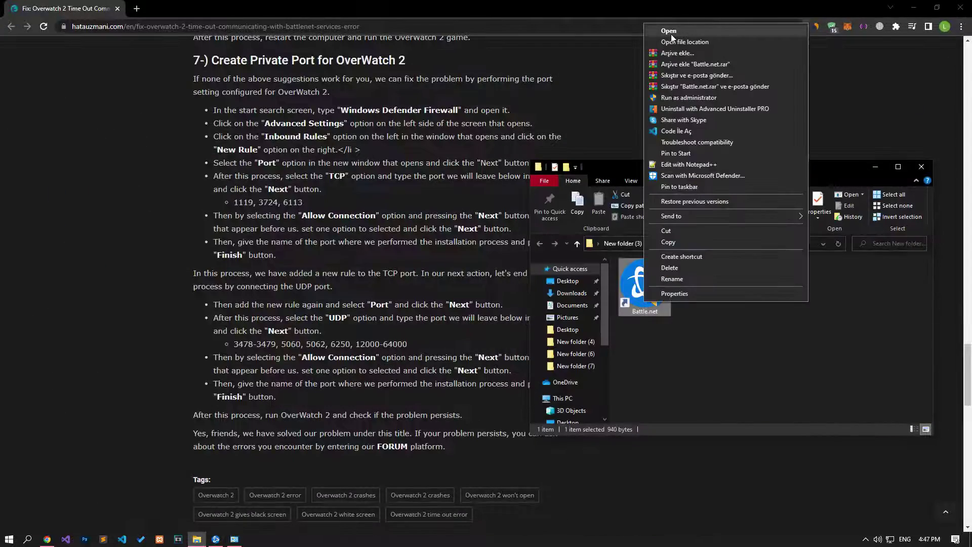
click(518, 312)
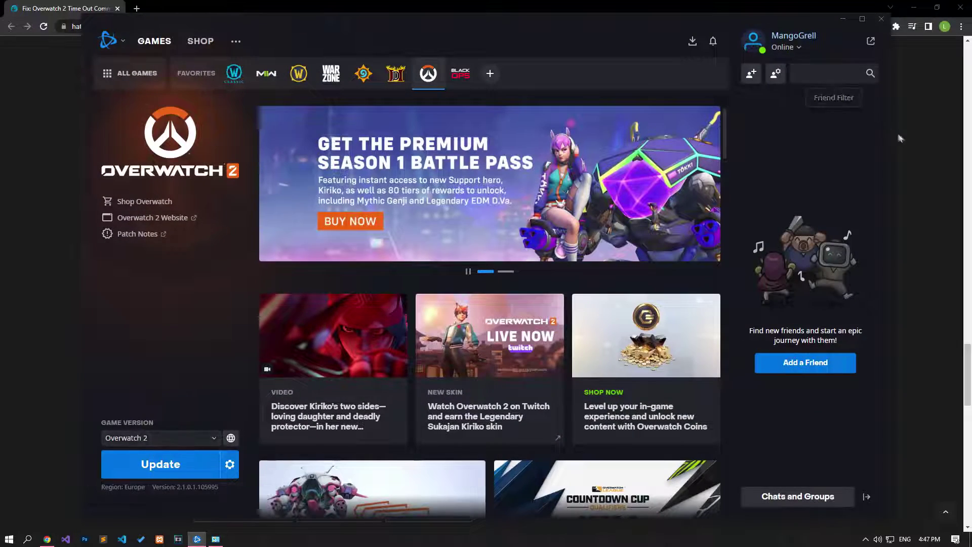
click(902, 169)
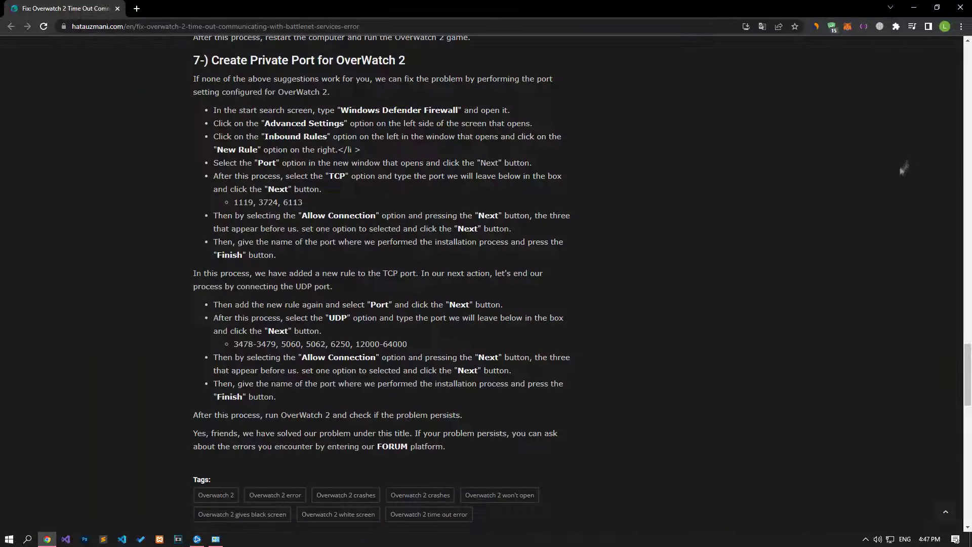
Step: Open the Hata Uzmanı forum from the article's FORUM link and choose Post thread
click(385, 449)
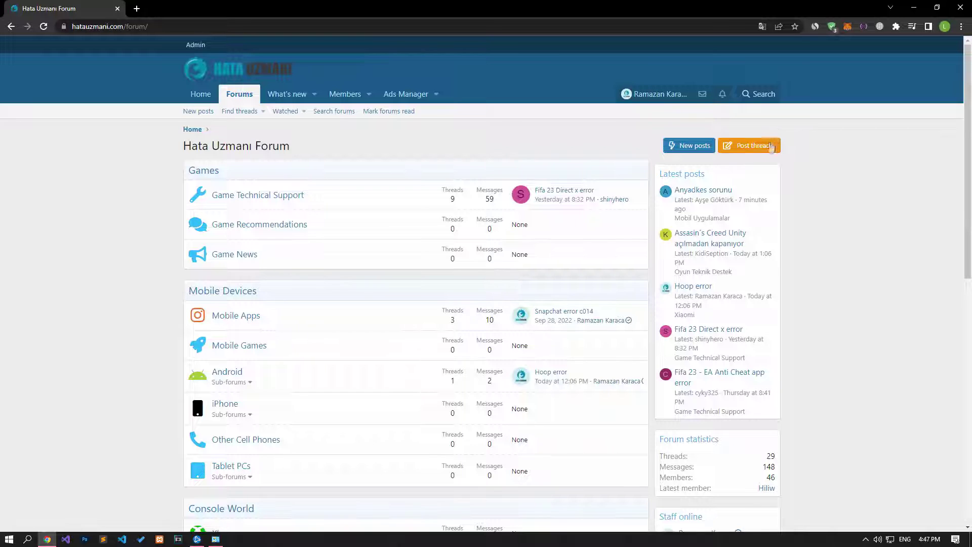
click(770, 144)
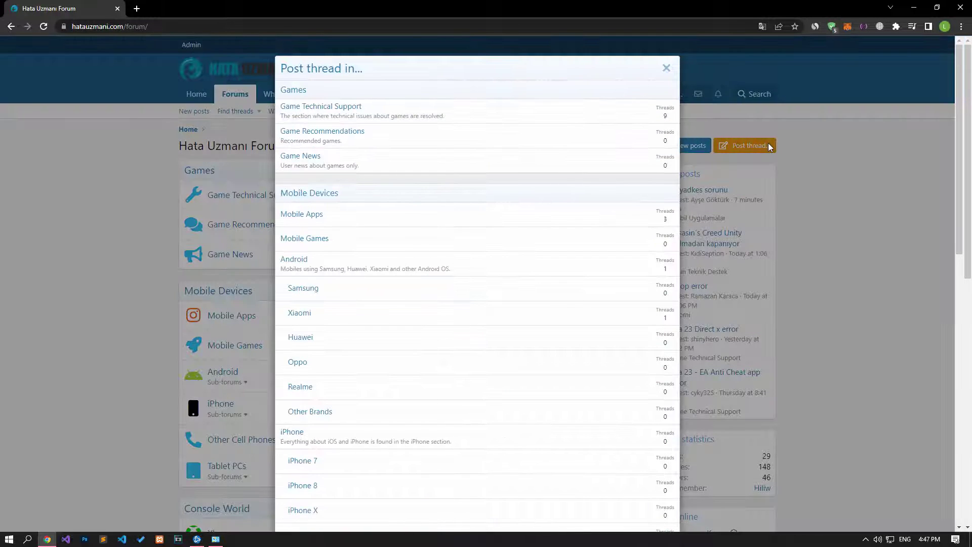